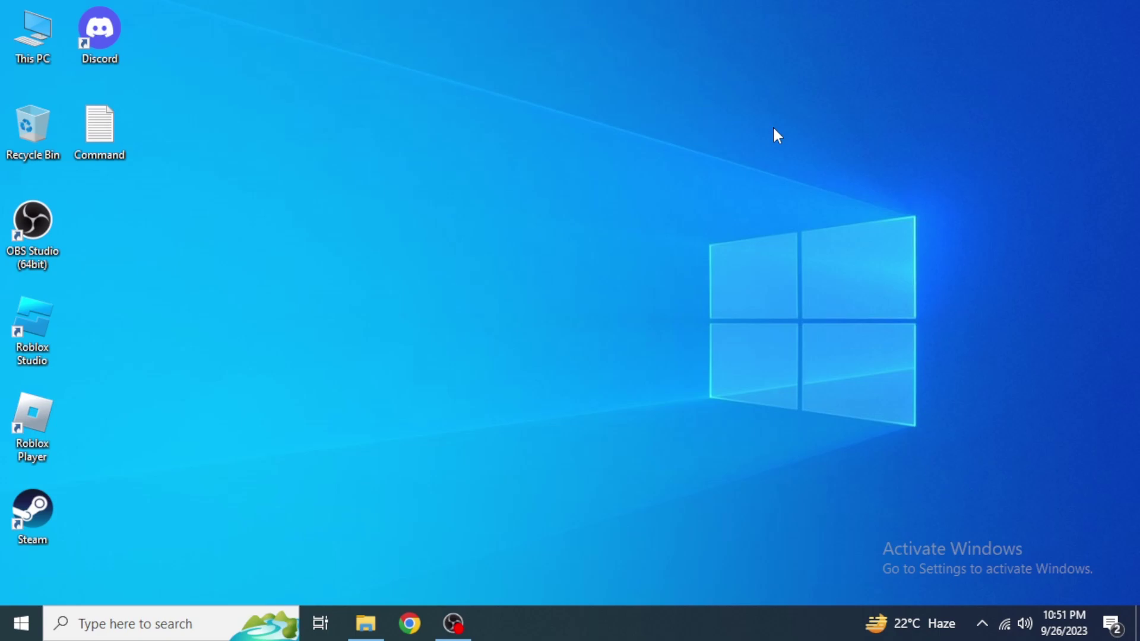
# Open Task Manager from the taskbar, select the 4.9 MB Microsoft Edge process, then close Task Manager.
pyautogui.rightClick(597, 615)
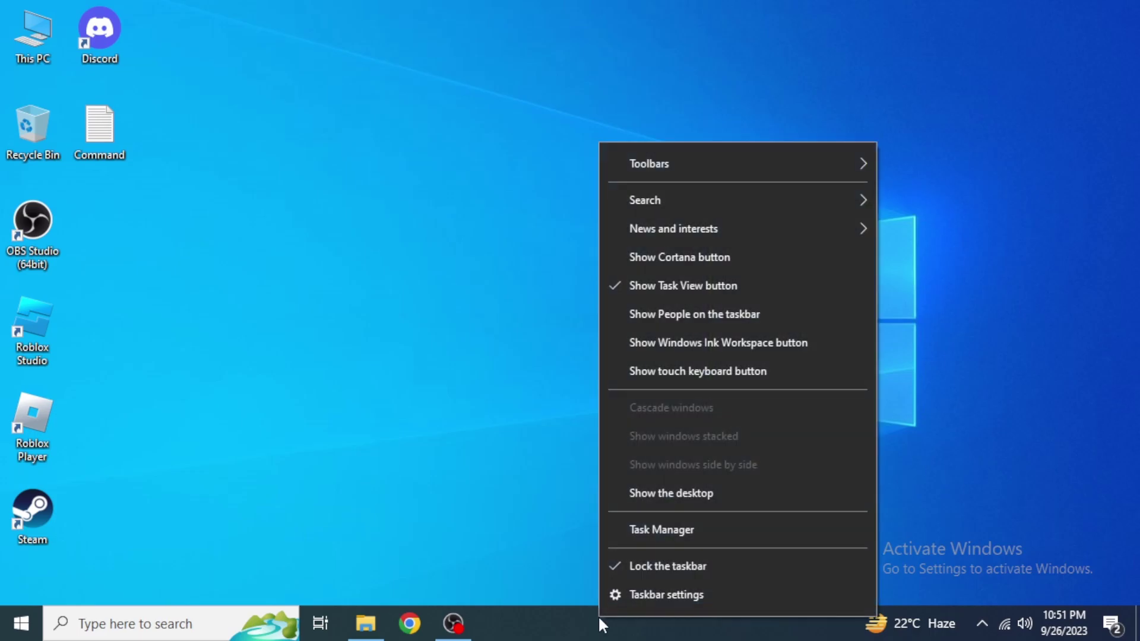
pyautogui.click(671, 529)
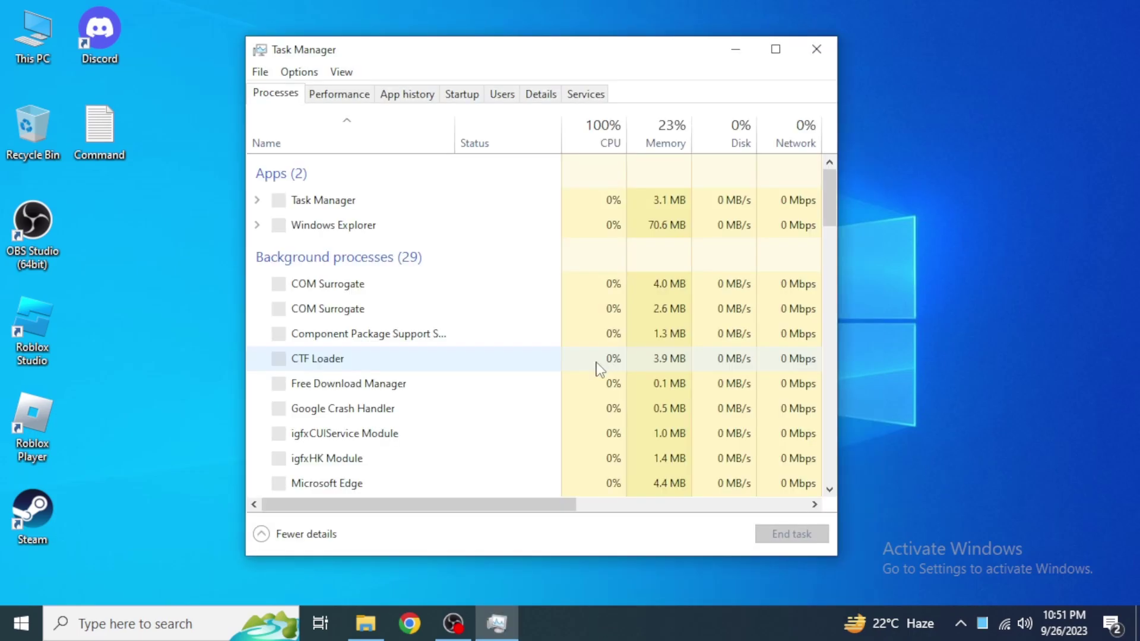
pyautogui.scroll(-1, 334, 257)
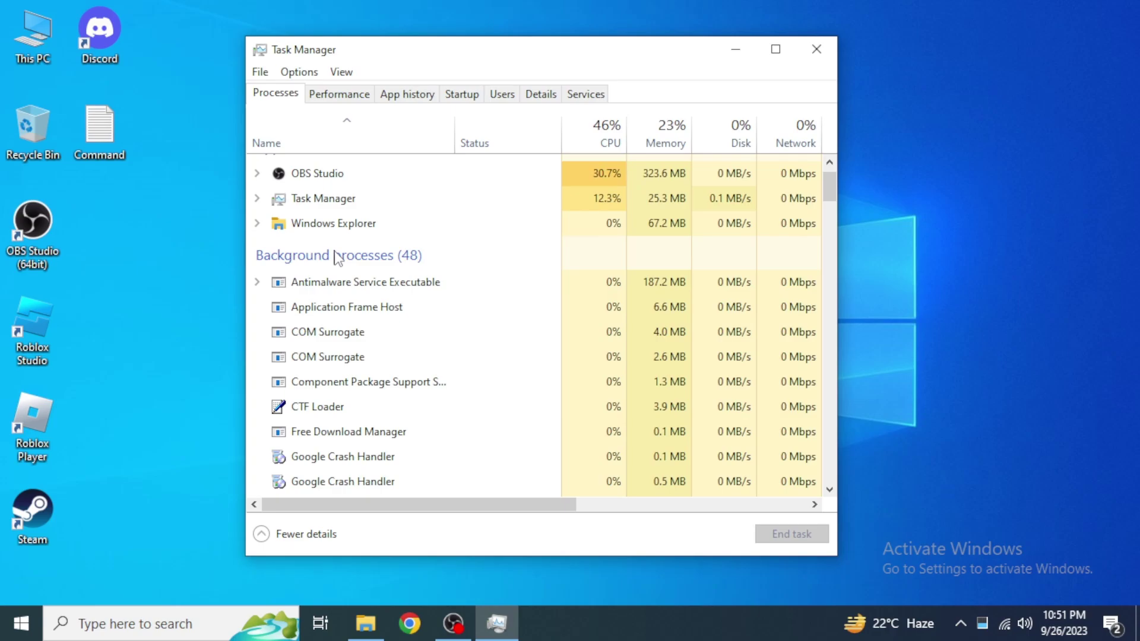
pyautogui.scroll(-2, 338, 260)
pyautogui.scroll(-3, 386, 303)
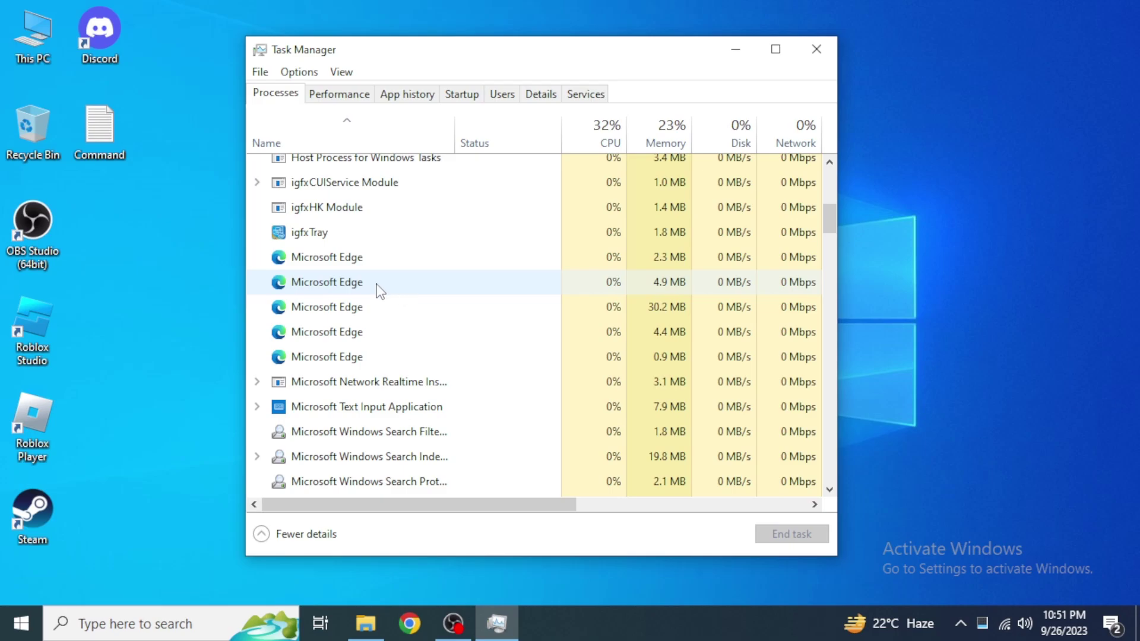
pyautogui.click(392, 283)
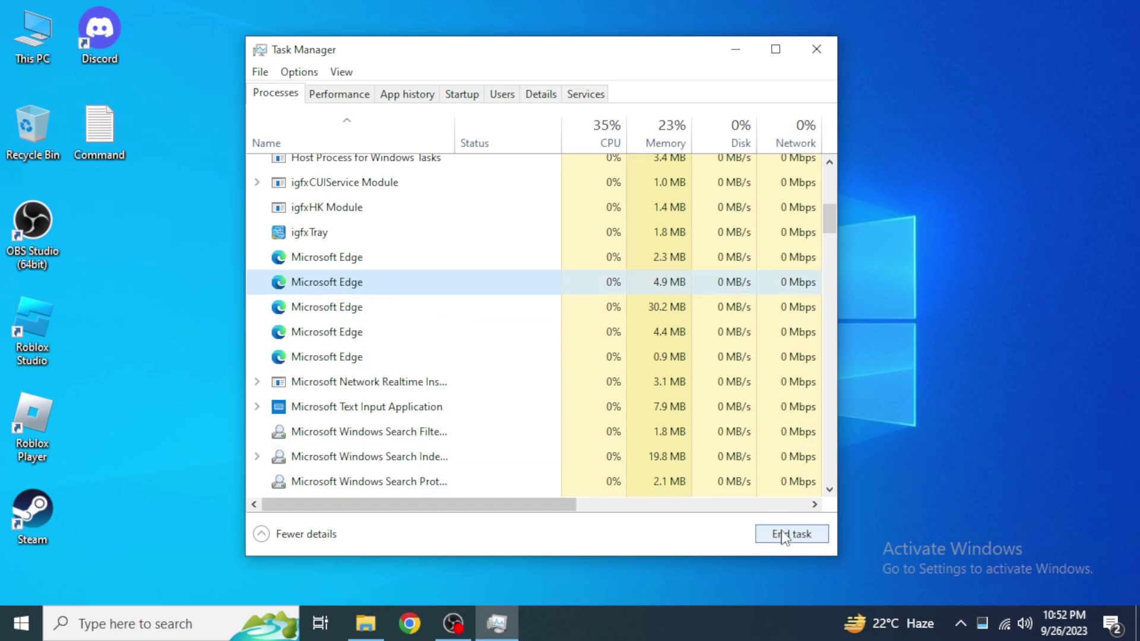
pyautogui.click(817, 48)
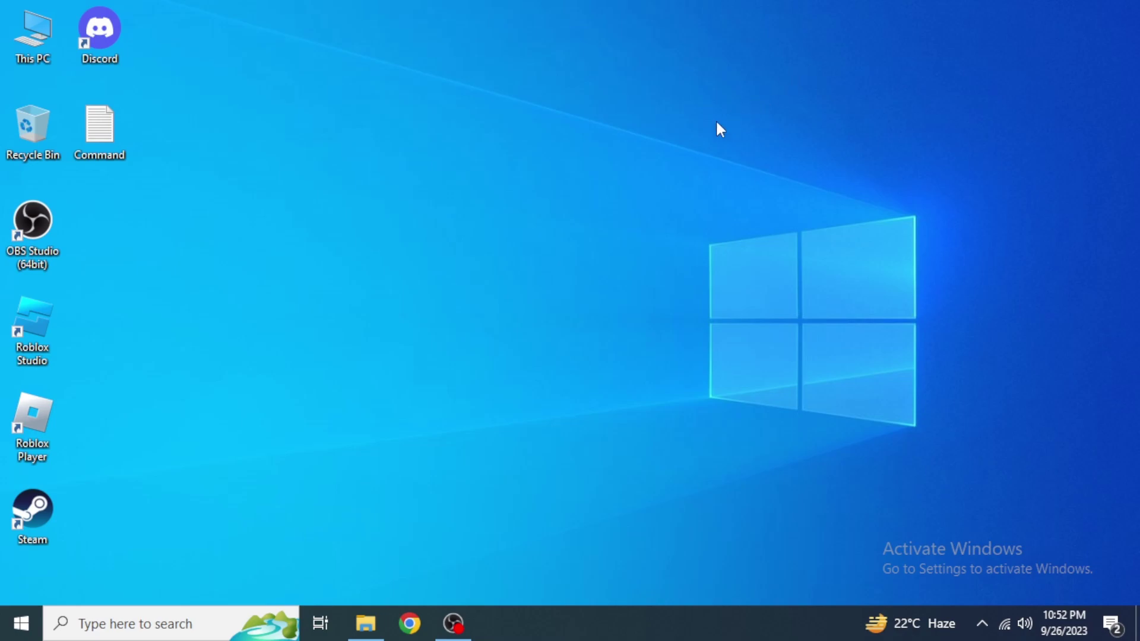
# Search Windows for 'control panel' and open Control Panel from the results.
pyautogui.click(207, 631)
pyautogui.write('control')
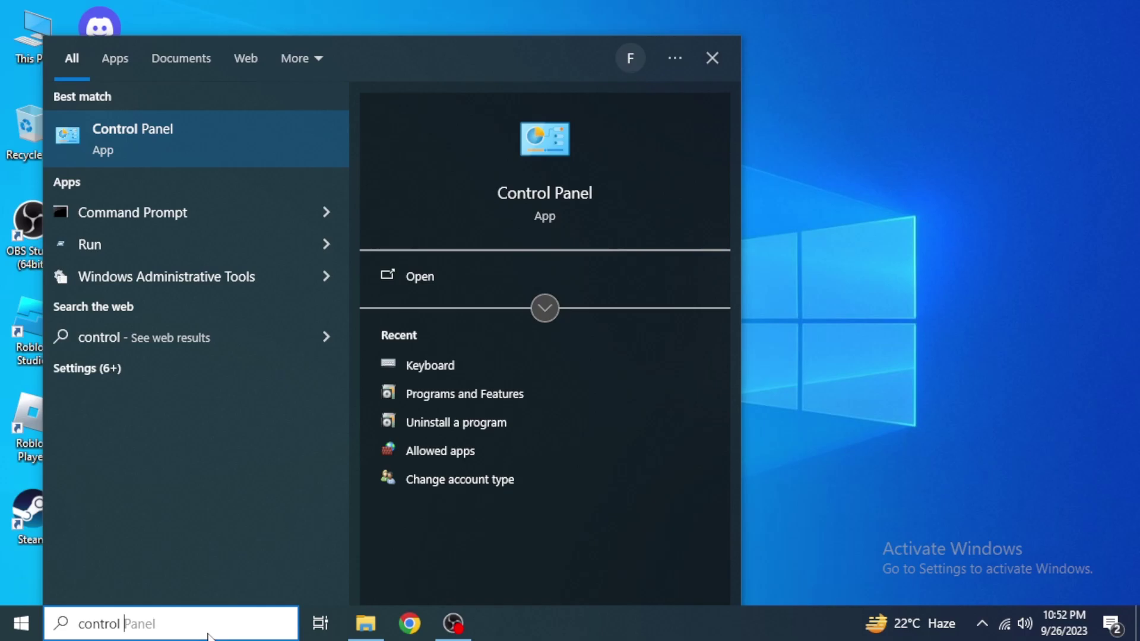
pyautogui.write(' panel')
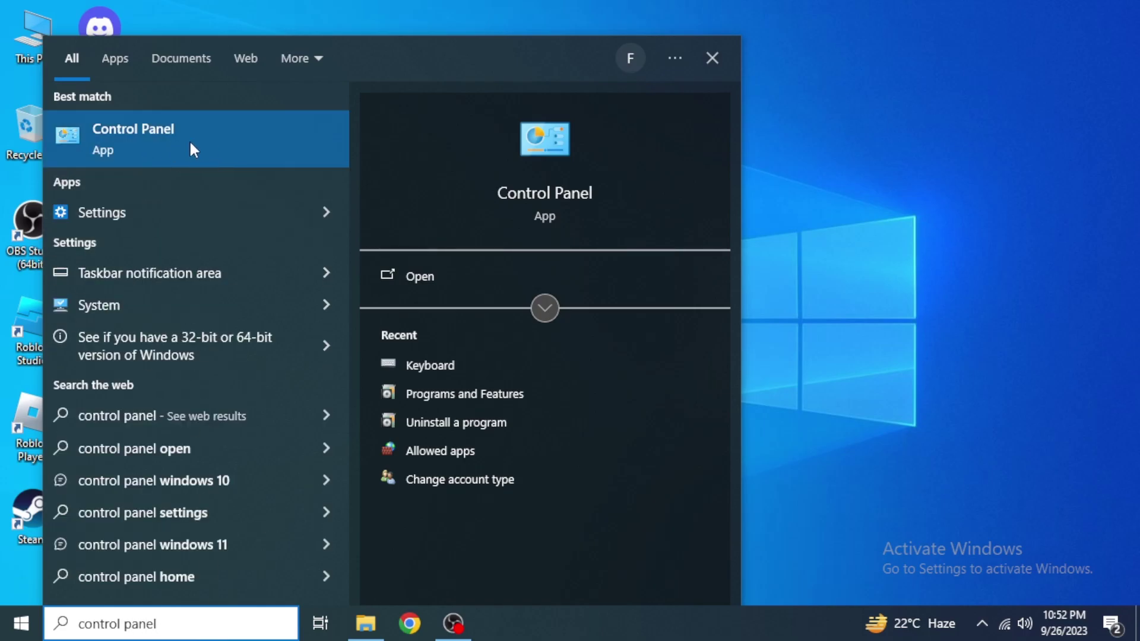
pyautogui.click(213, 142)
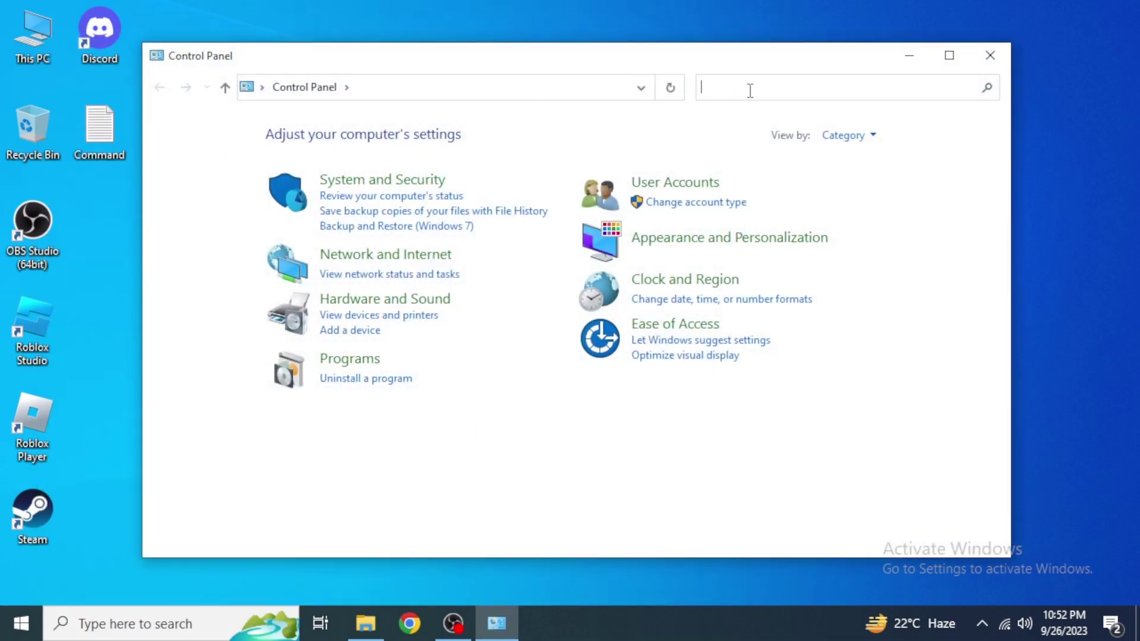
# Search Control Panel for 'keyboard' to list keyboard-related settings.
pyautogui.write('ke')
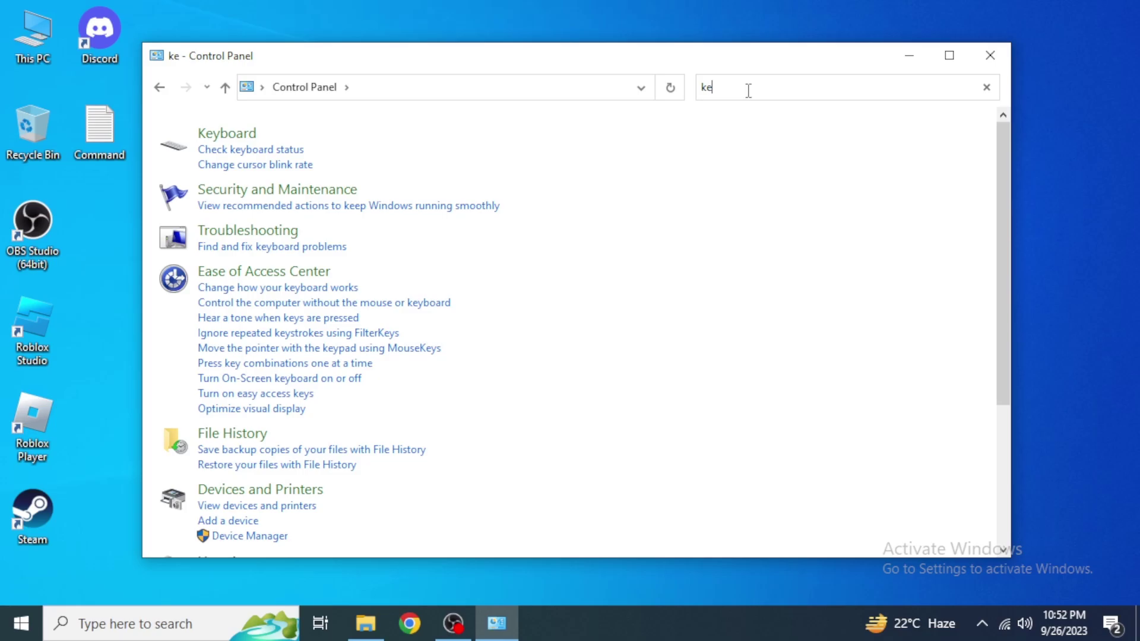
pyautogui.write('yboard')
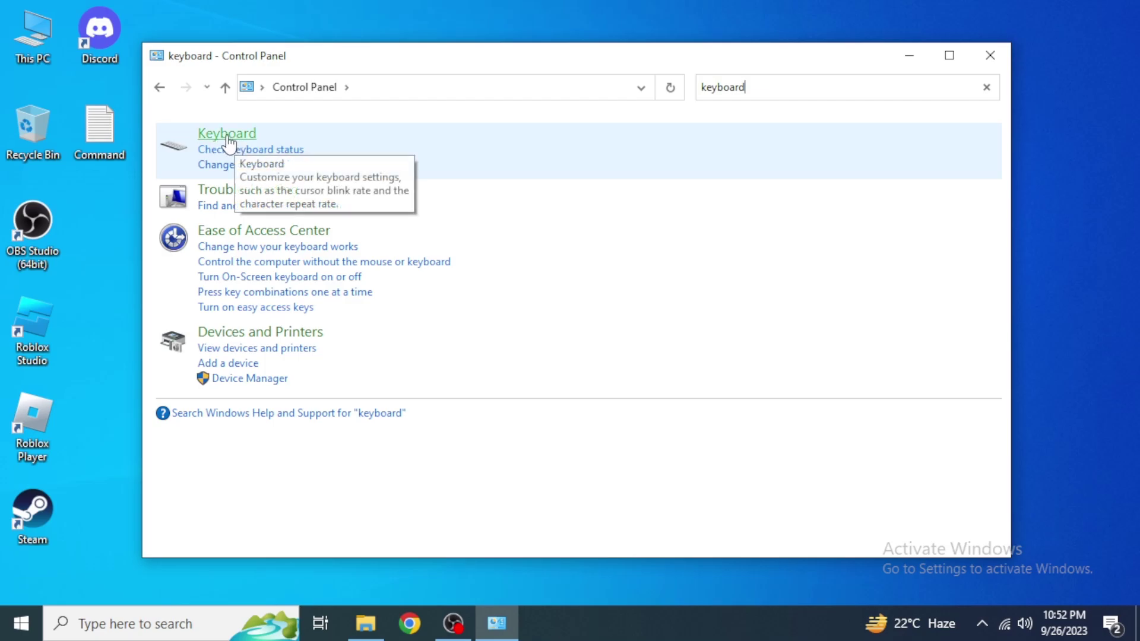
# In Keyboard Properties, lower the repeat rate toward Slow, apply and confirm, then close Control Panel.
pyautogui.click(250, 141)
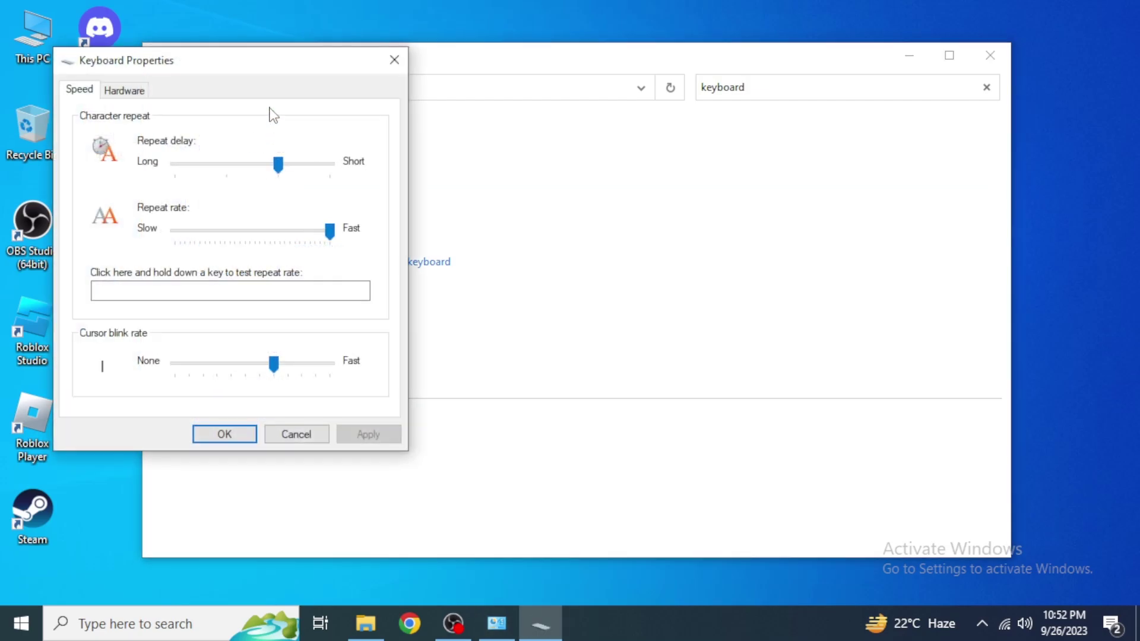
pyautogui.moveTo(285, 63); pyautogui.dragTo(709, 70)
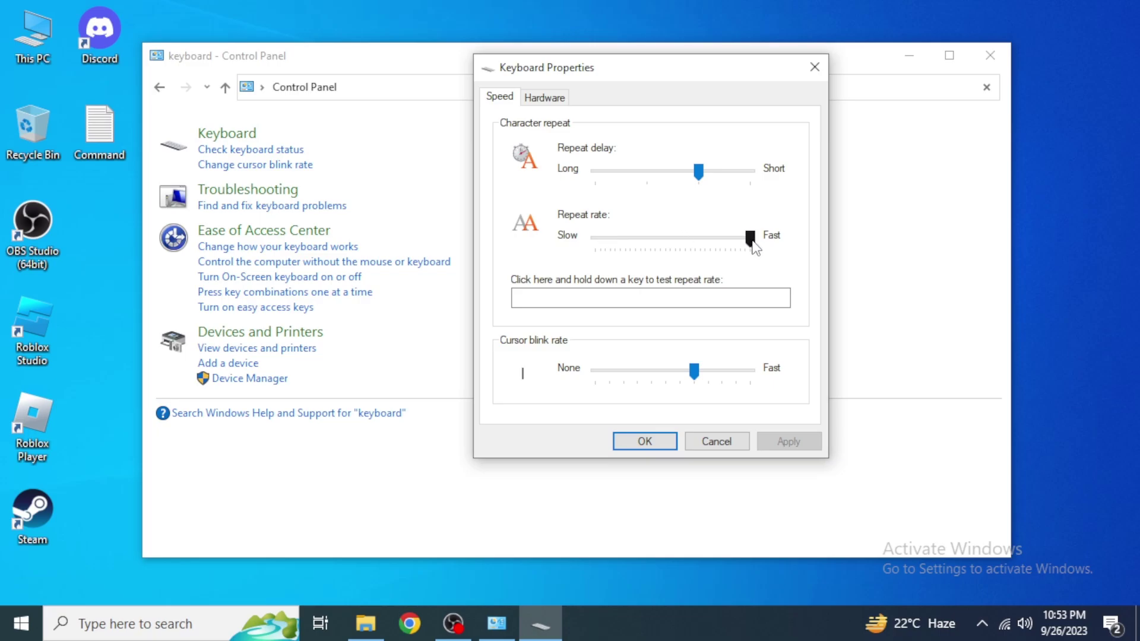
pyautogui.moveTo(752, 241); pyautogui.dragTo(579, 247)
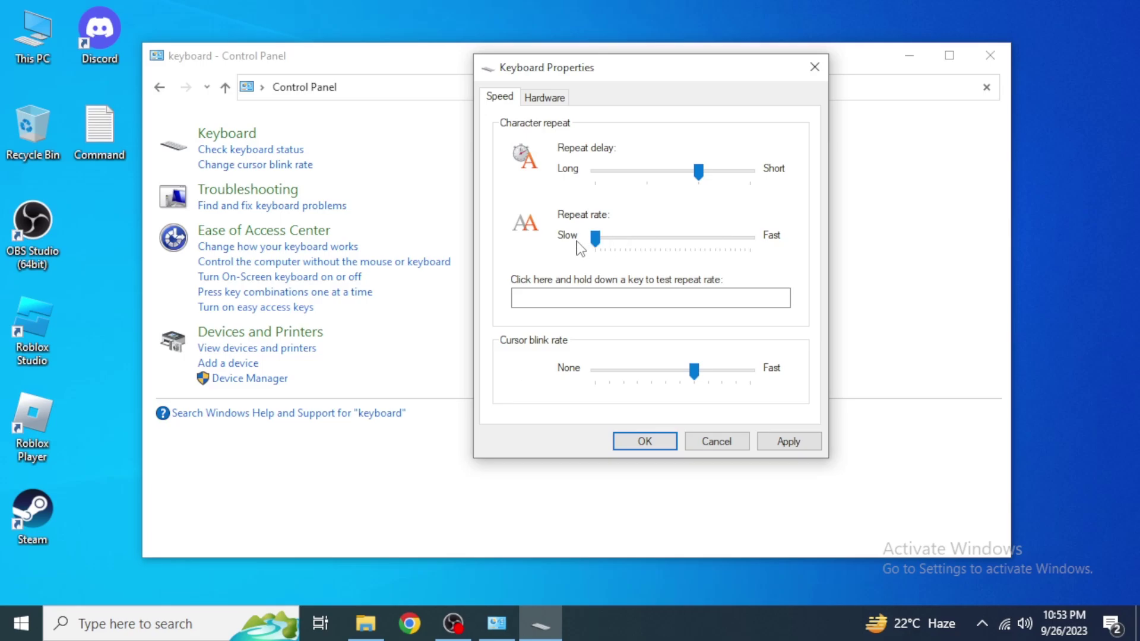
pyautogui.click(789, 439)
pyautogui.click(653, 443)
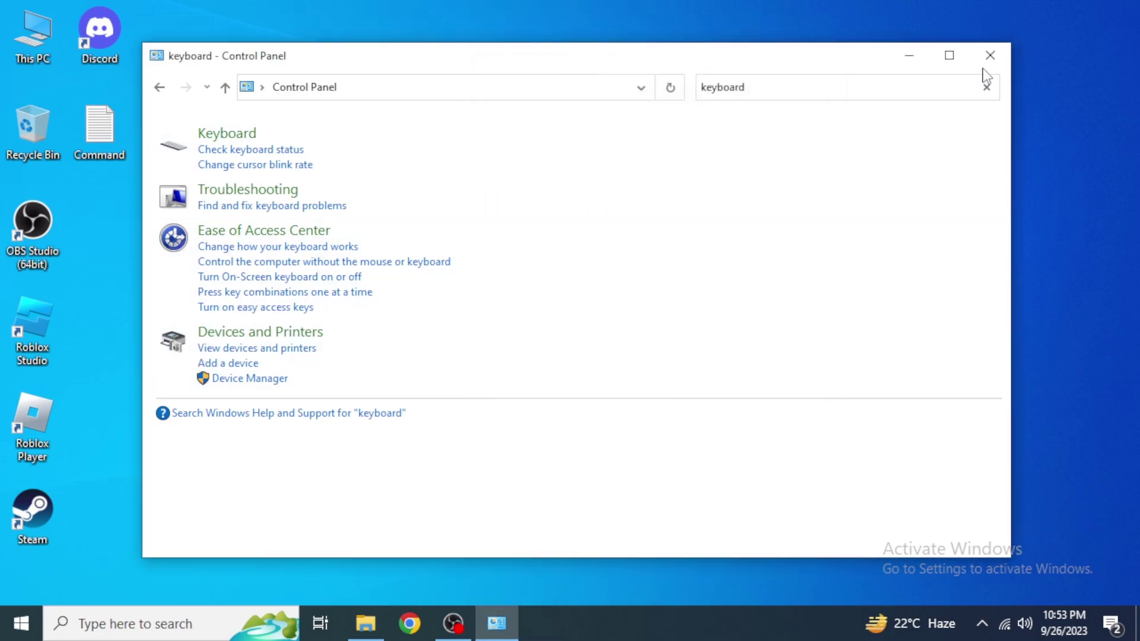
pyautogui.click(988, 58)
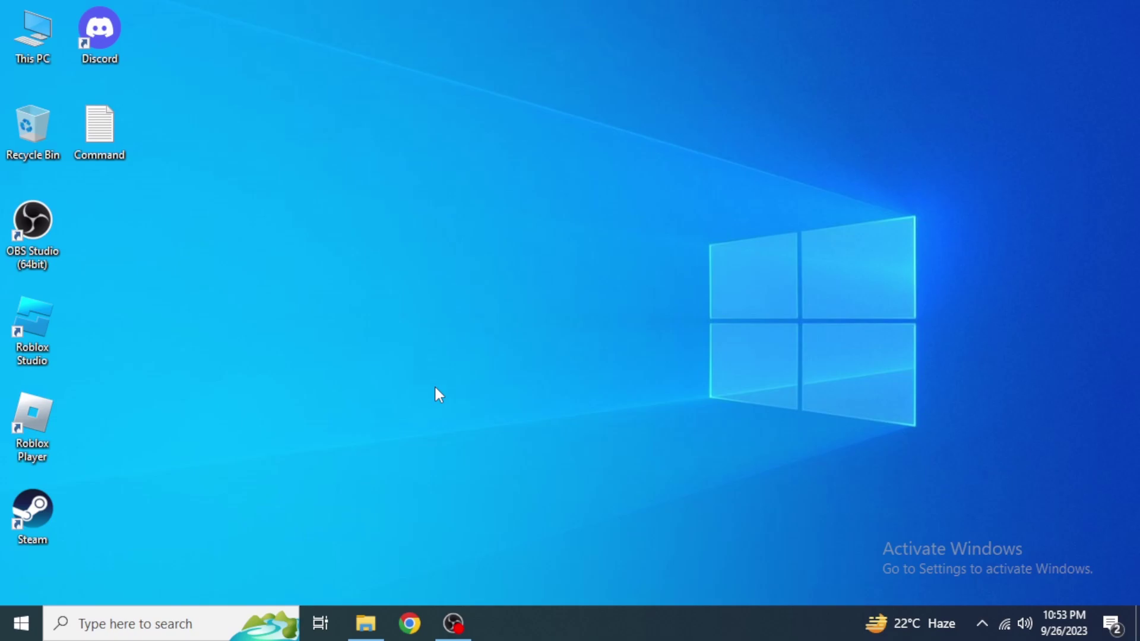
# Search Windows for 'settings' and open the Settings app.
pyautogui.click(220, 635)
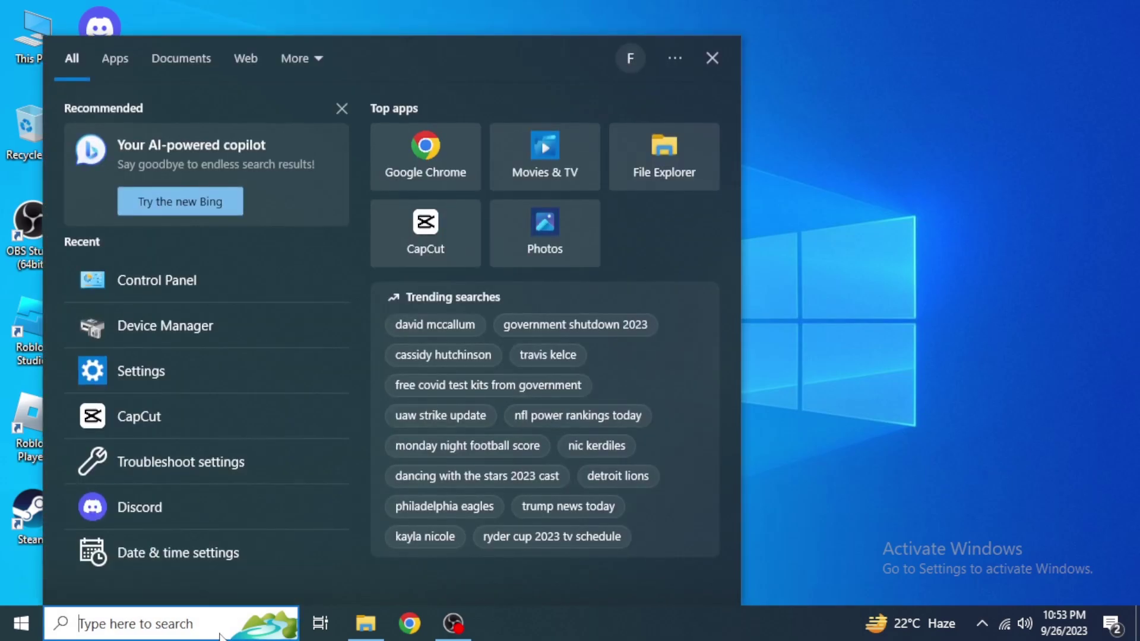
pyautogui.write('setting')
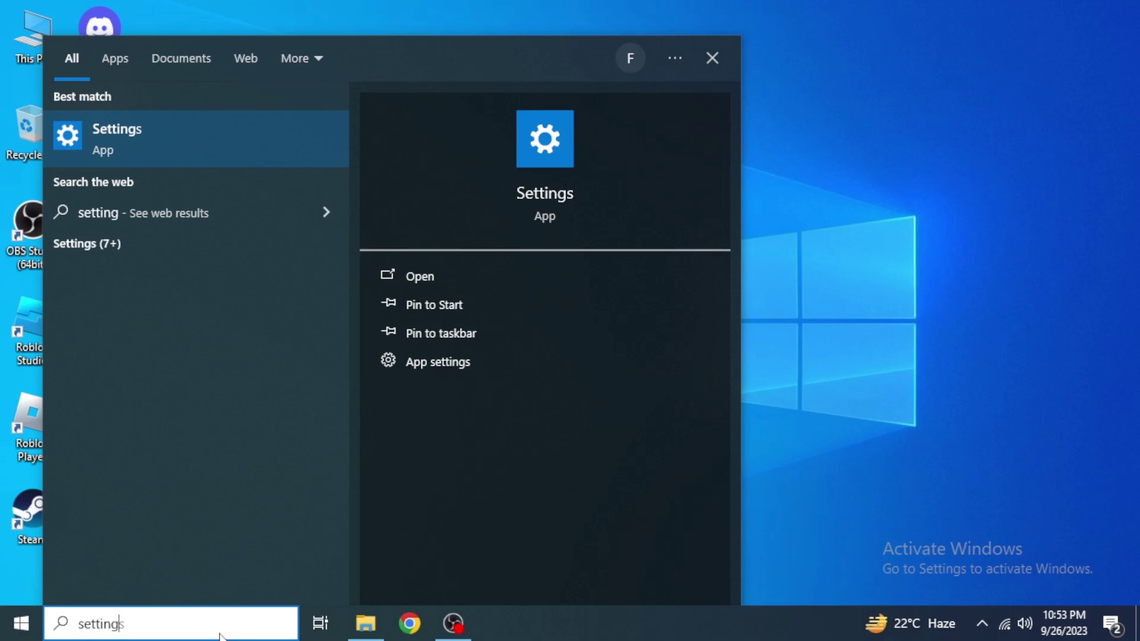
pyautogui.write('s')
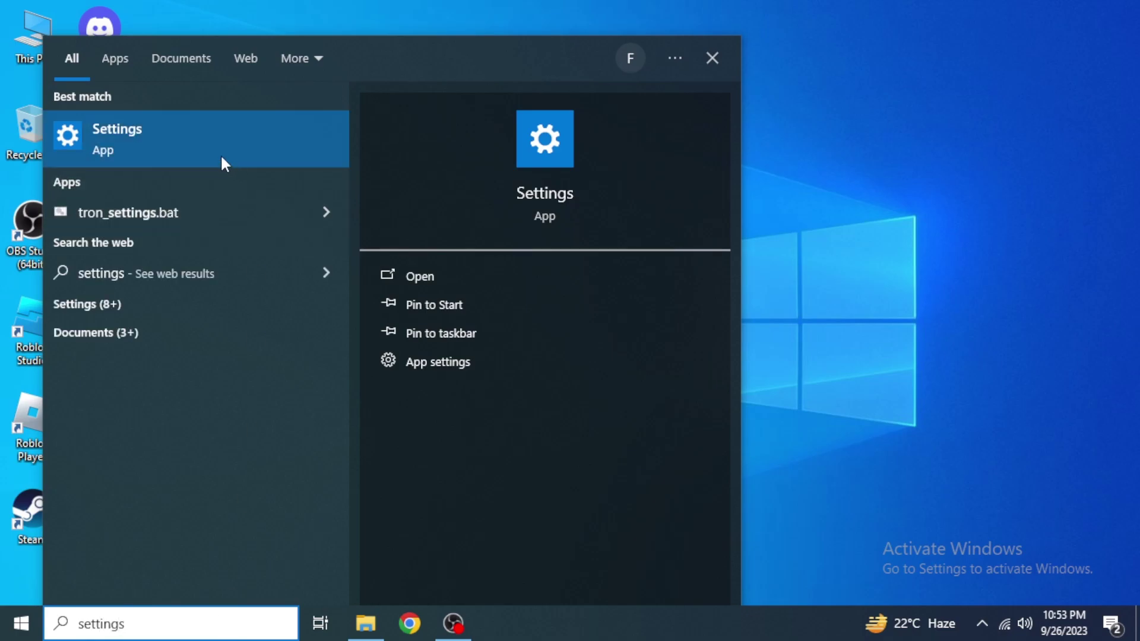
pyautogui.click(179, 152)
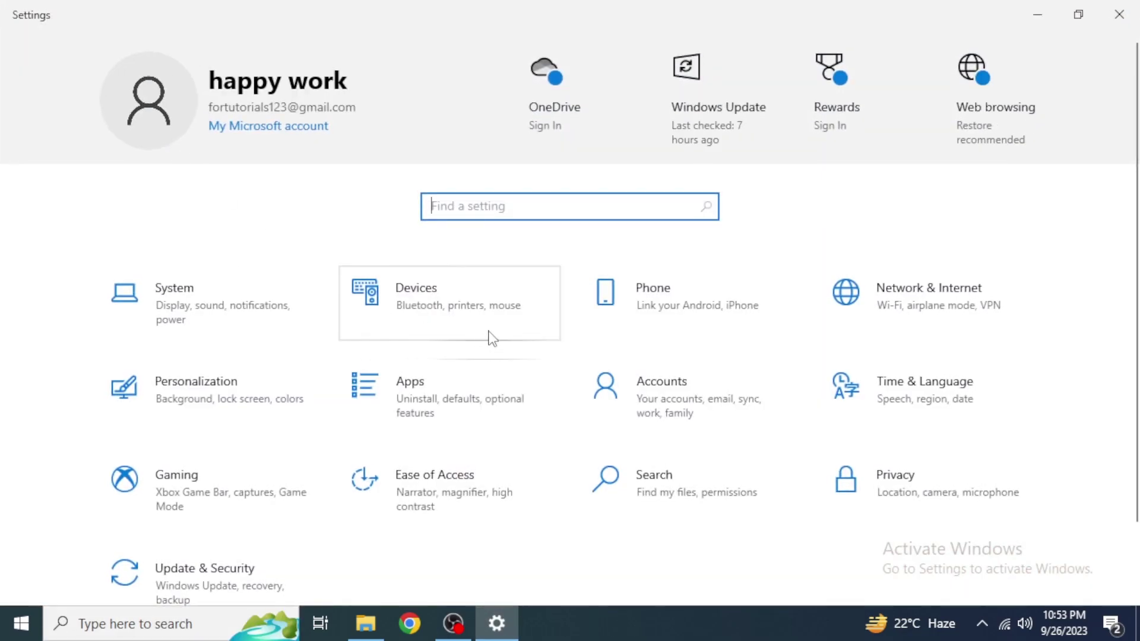
# Go to Ease of Access and open its Keyboard page under Interaction.
pyautogui.scroll(-2, 496, 335)
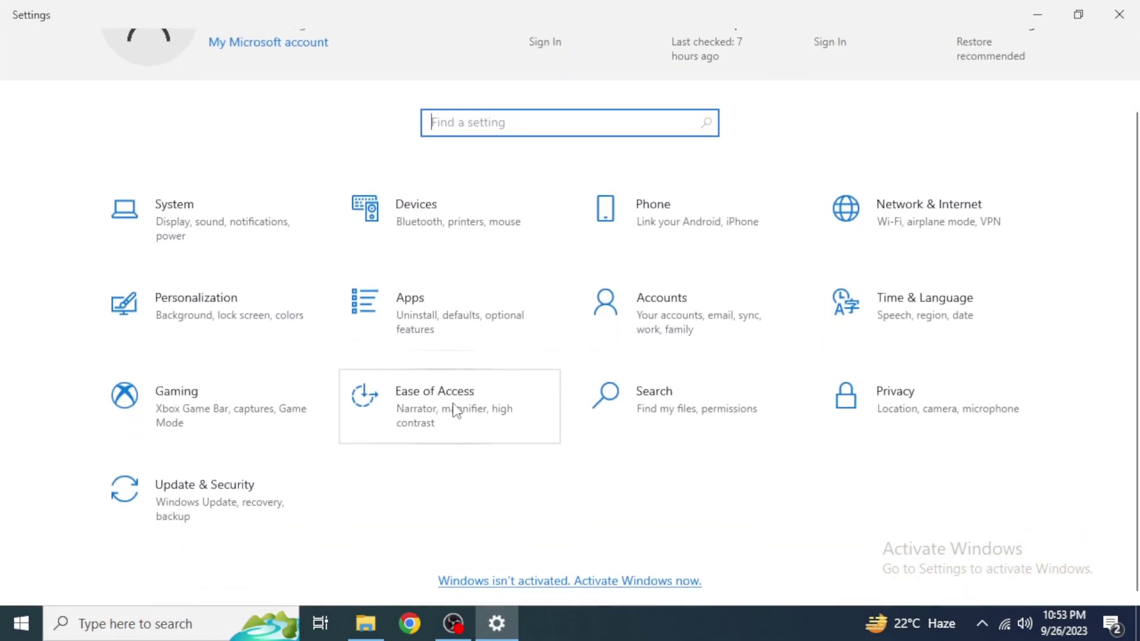
pyautogui.click(456, 410)
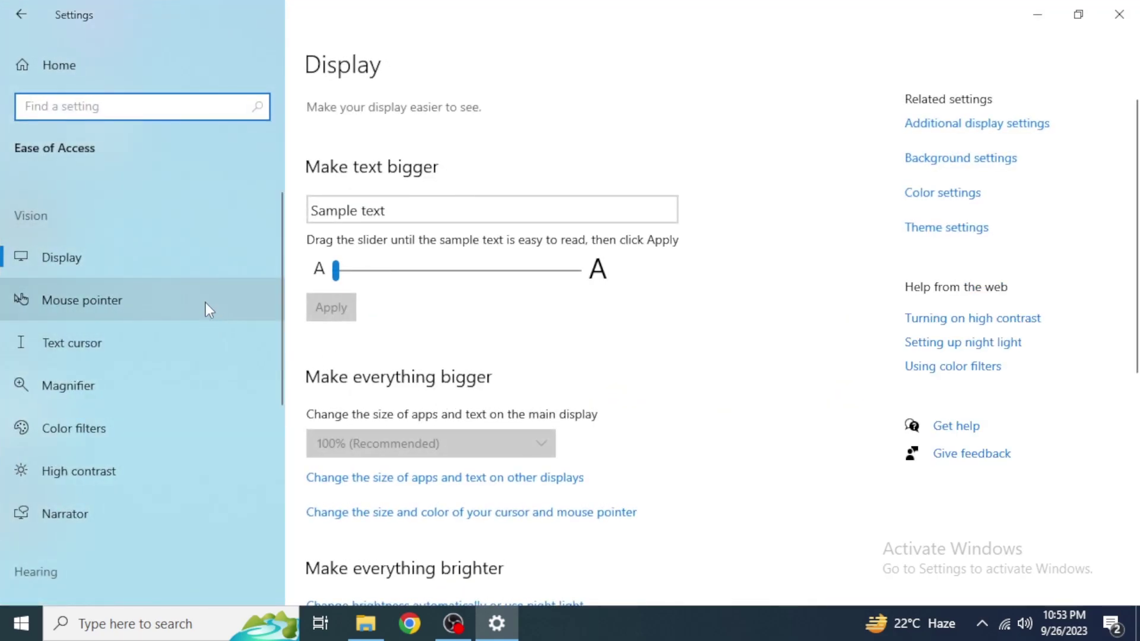
pyautogui.scroll(-5, 204, 302)
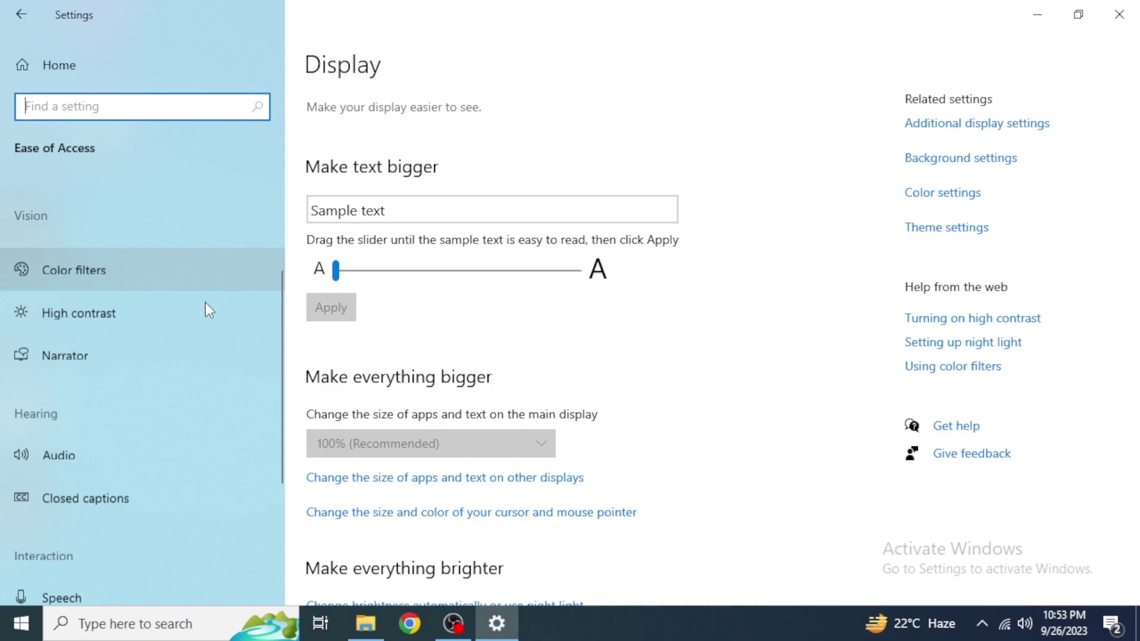
pyautogui.click(102, 422)
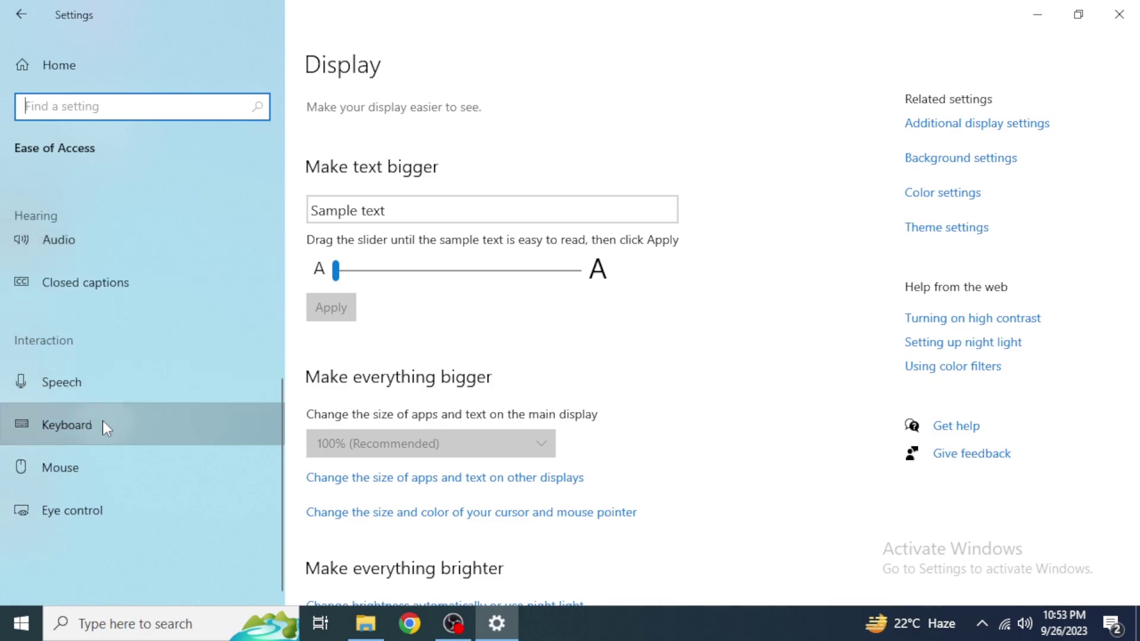
# Toggle Use Filter Keys on and back off, then close the Settings window.
pyautogui.scroll(-6, 445, 350)
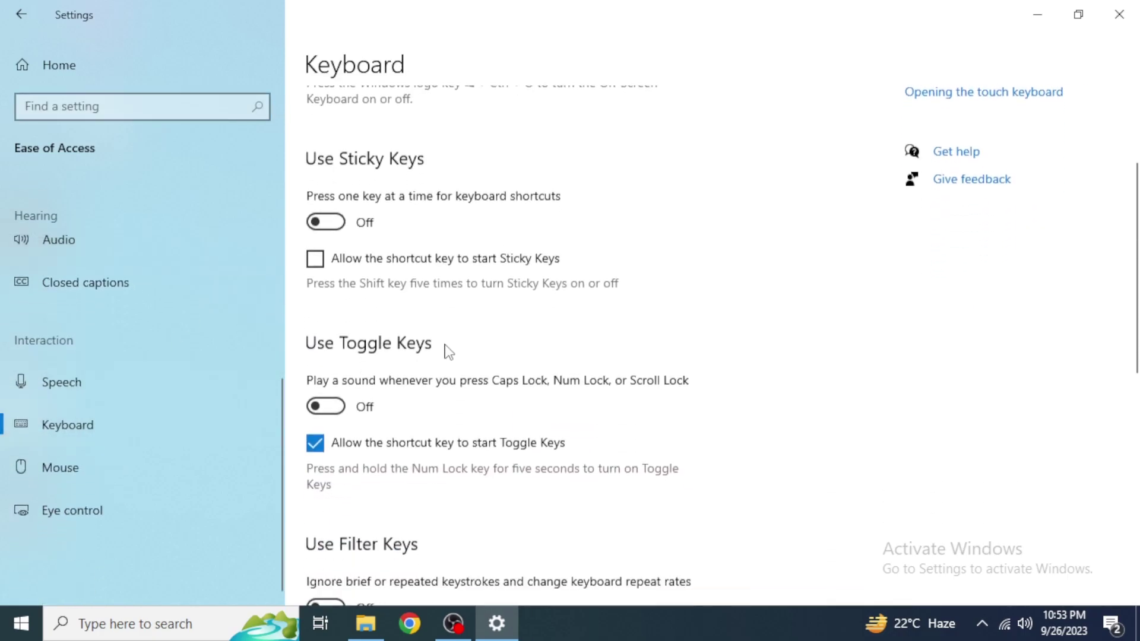
pyautogui.scroll(-3, 449, 352)
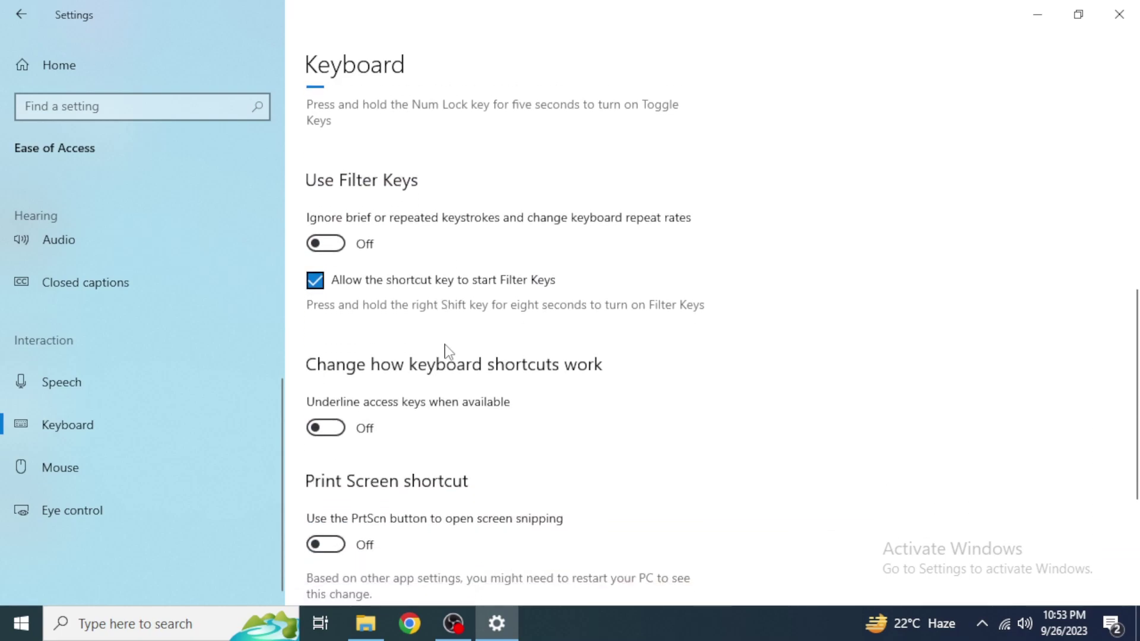
pyautogui.scroll(6, 449, 352)
pyautogui.scroll(-3, 448, 352)
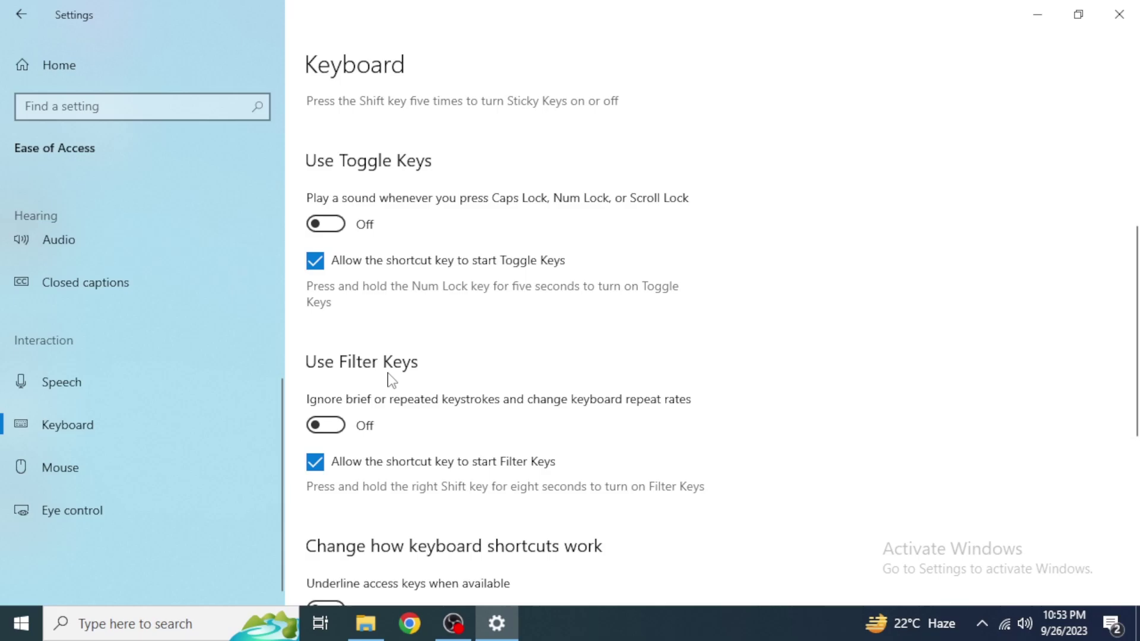
pyautogui.click(325, 425)
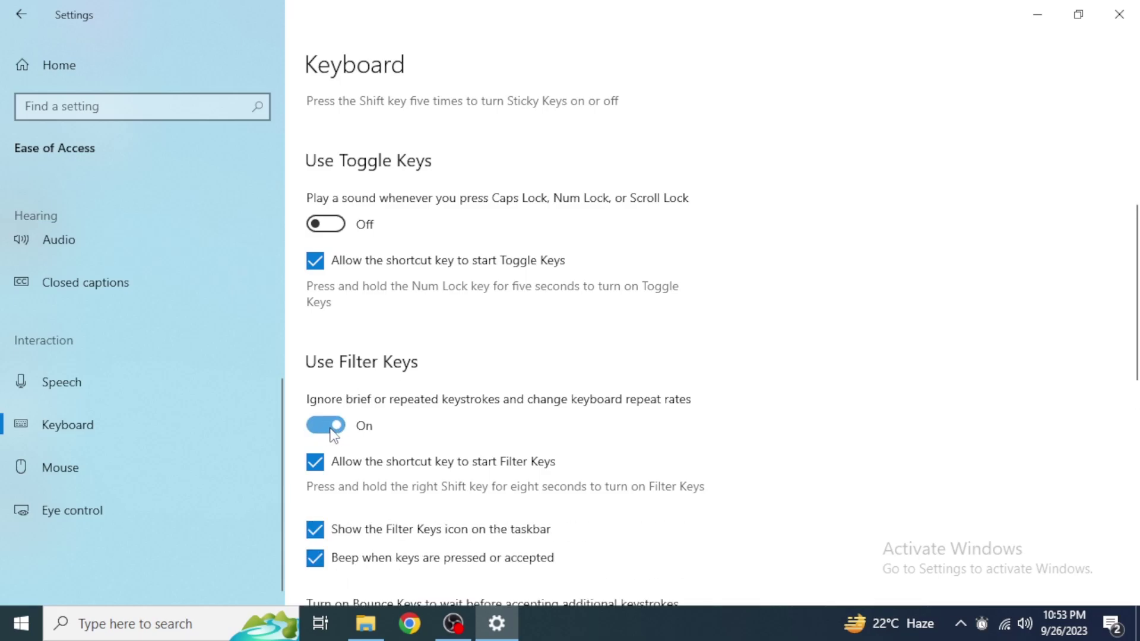
pyautogui.click(330, 433)
pyautogui.scroll(-3, 331, 434)
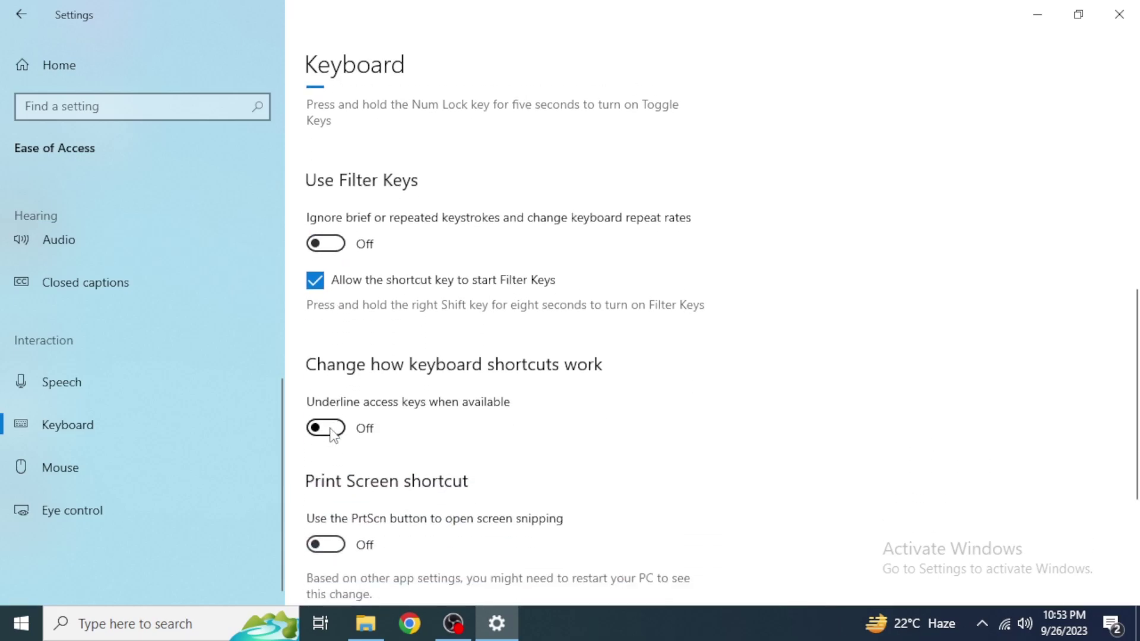
pyautogui.scroll(-4, 331, 434)
pyautogui.scroll(6, 330, 433)
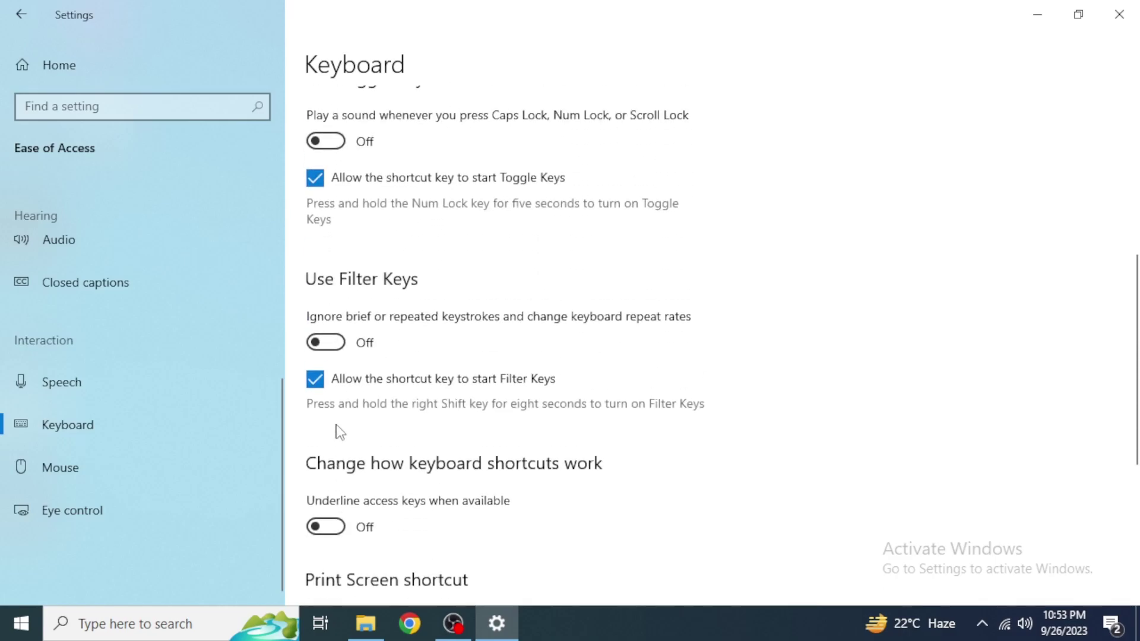
pyautogui.click(1119, 14)
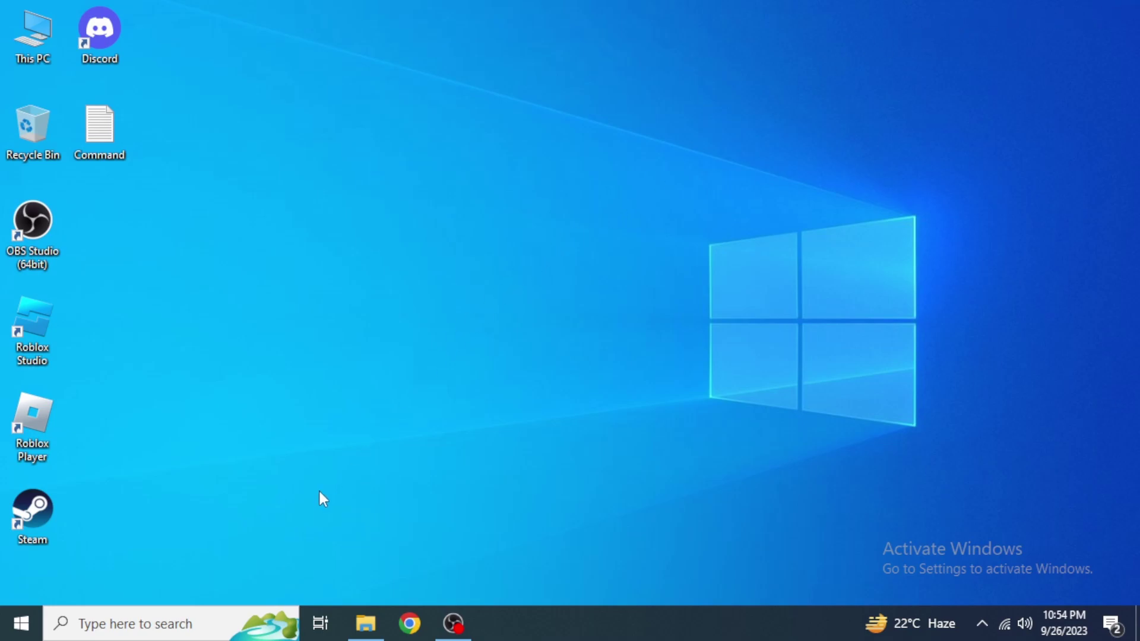
# Search Windows for 'device manager'.
pyautogui.click(215, 616)
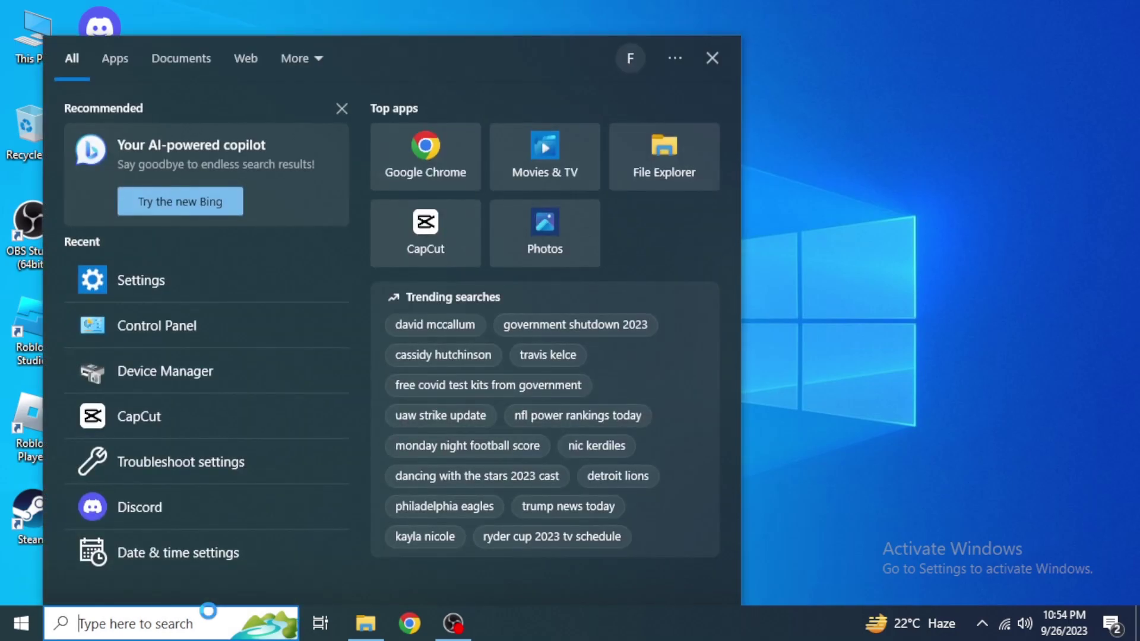
pyautogui.write('device ')
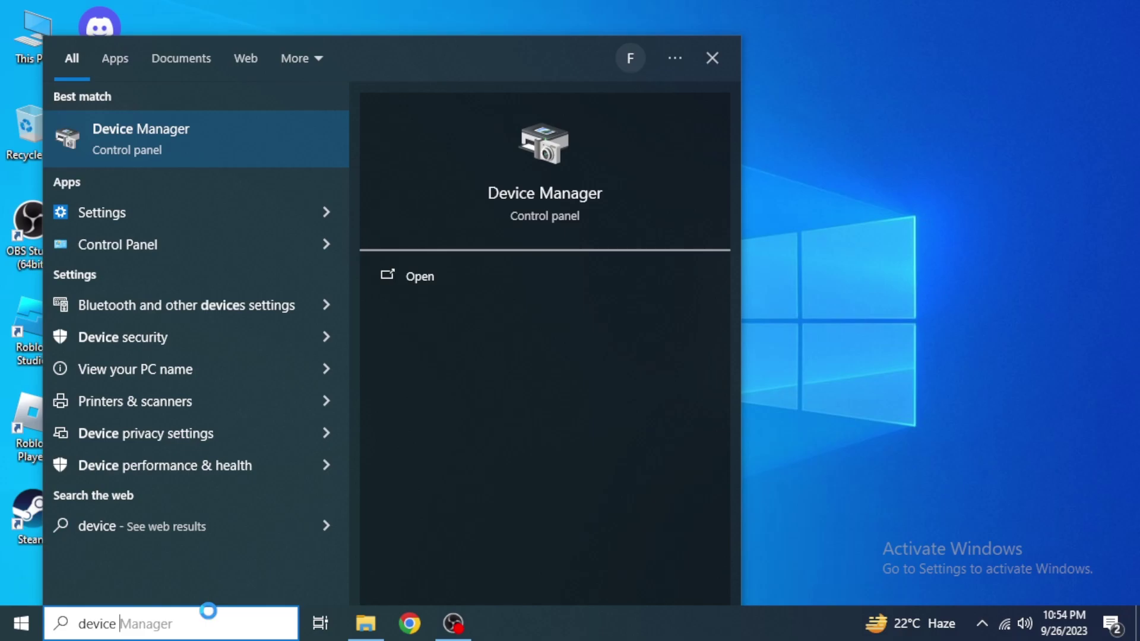
pyautogui.write('manager')
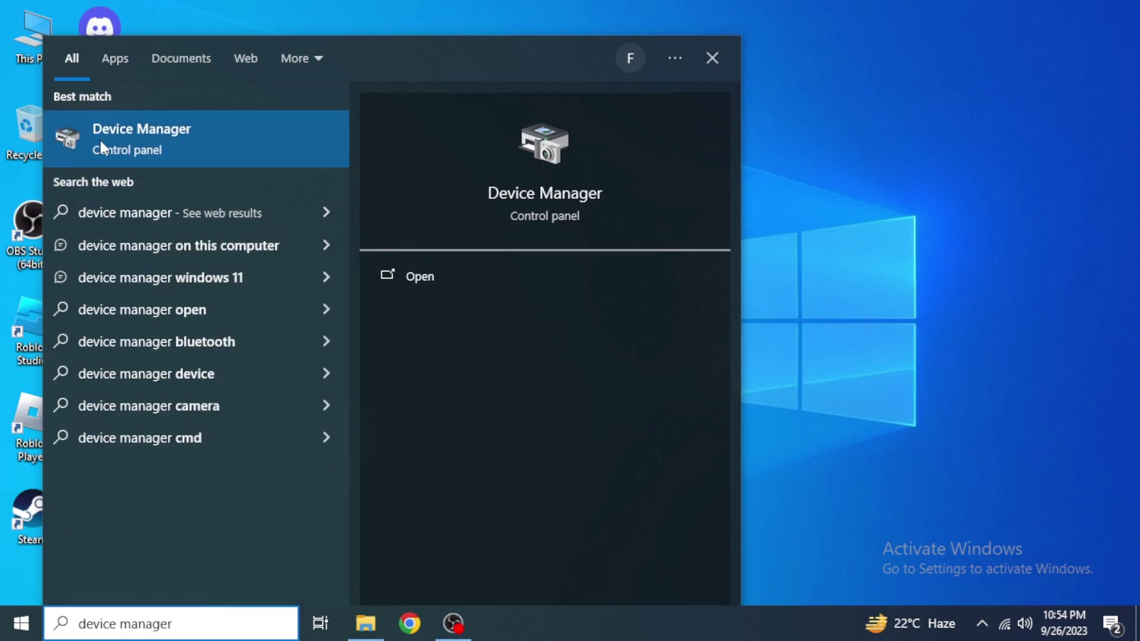
# Open Device Manager, expand Keyboards, and right-click the first HID Keyboard Device.
pyautogui.click(242, 146)
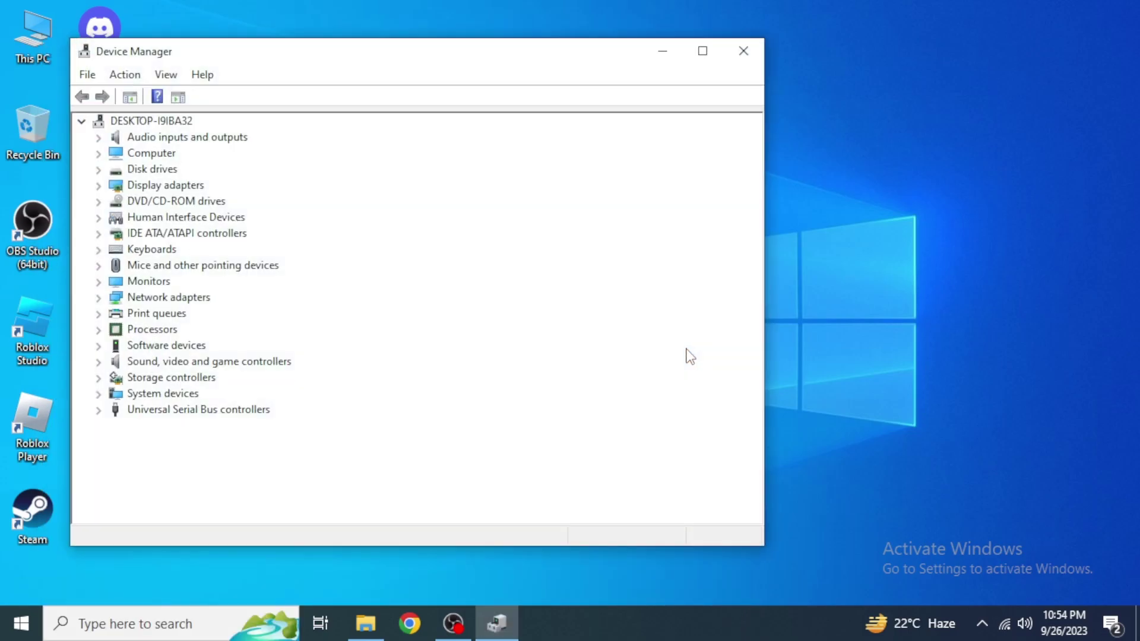
pyautogui.click(100, 250)
pyautogui.click(195, 267)
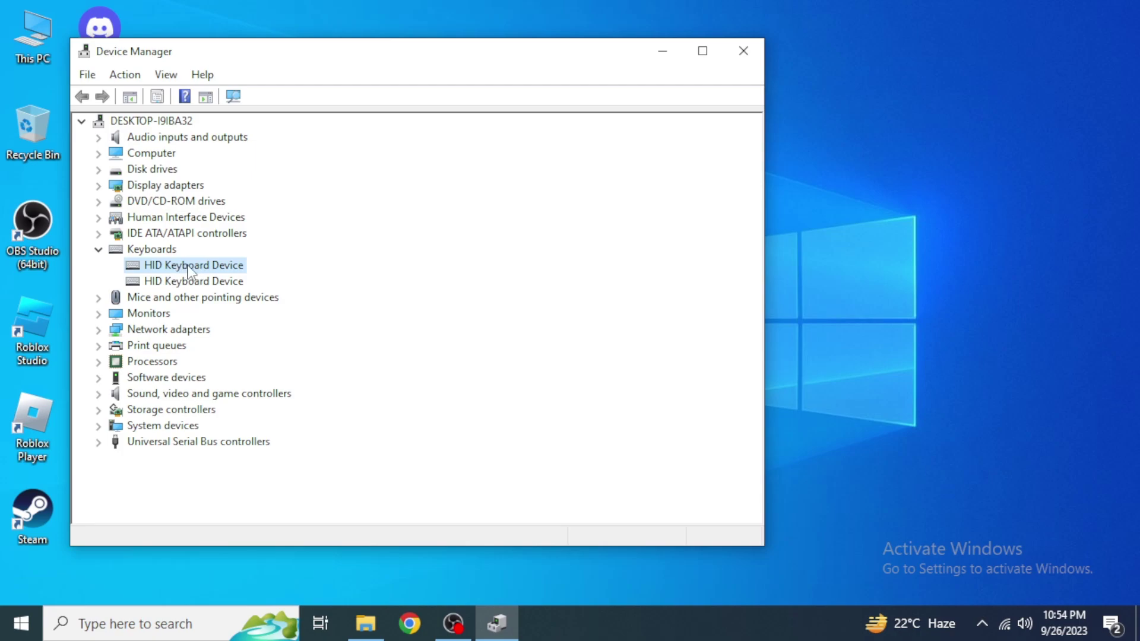
pyautogui.rightClick(188, 271)
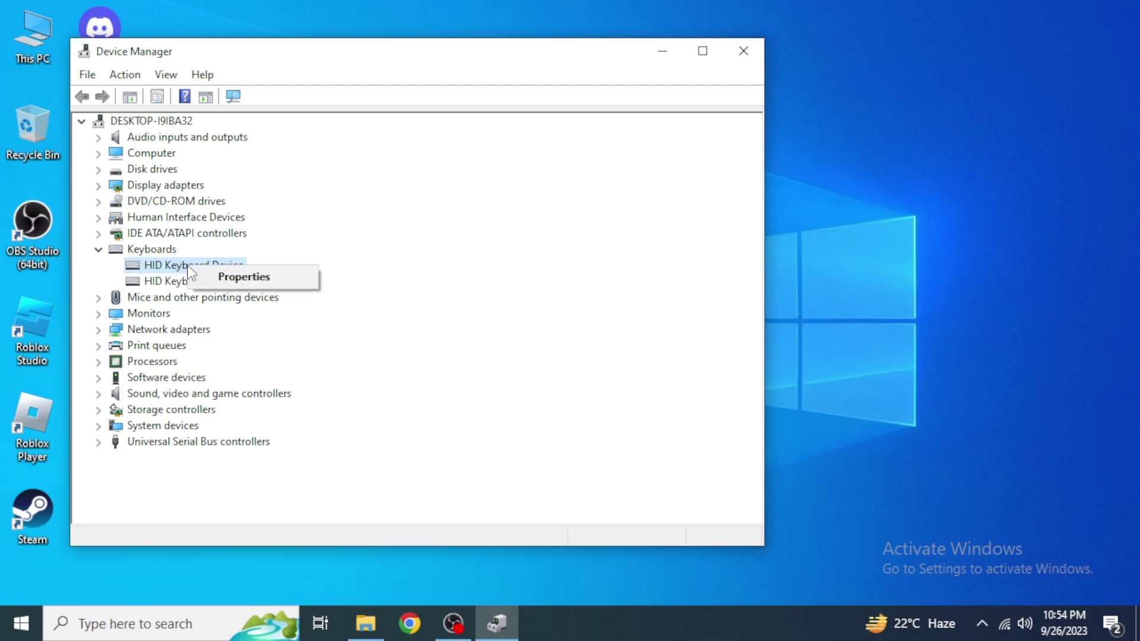
pyautogui.click(224, 279)
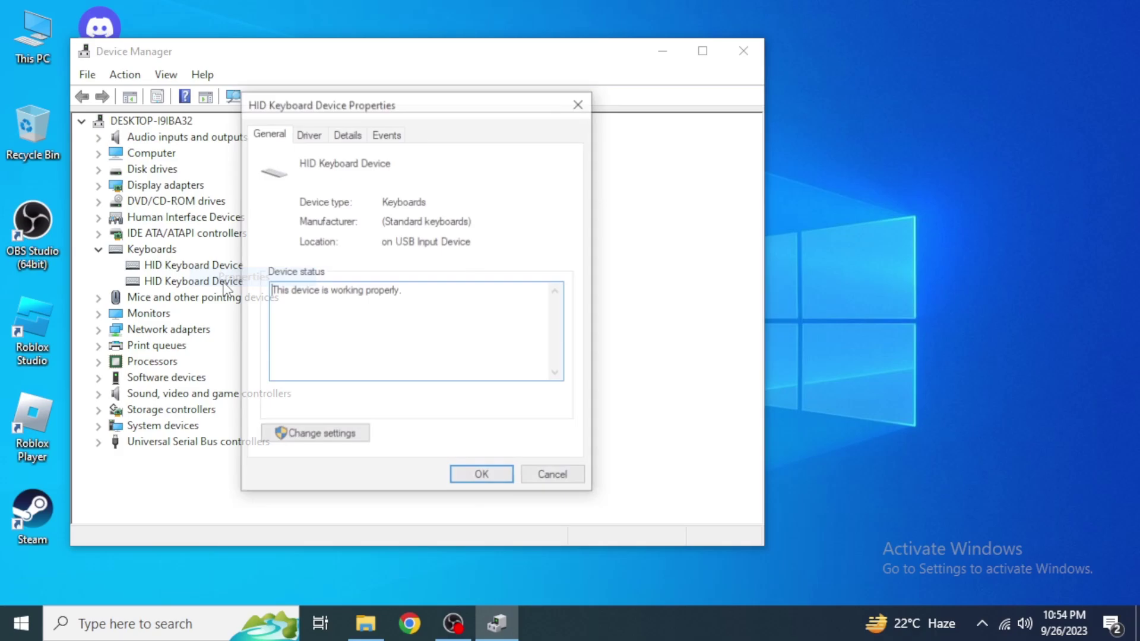
pyautogui.click(310, 134)
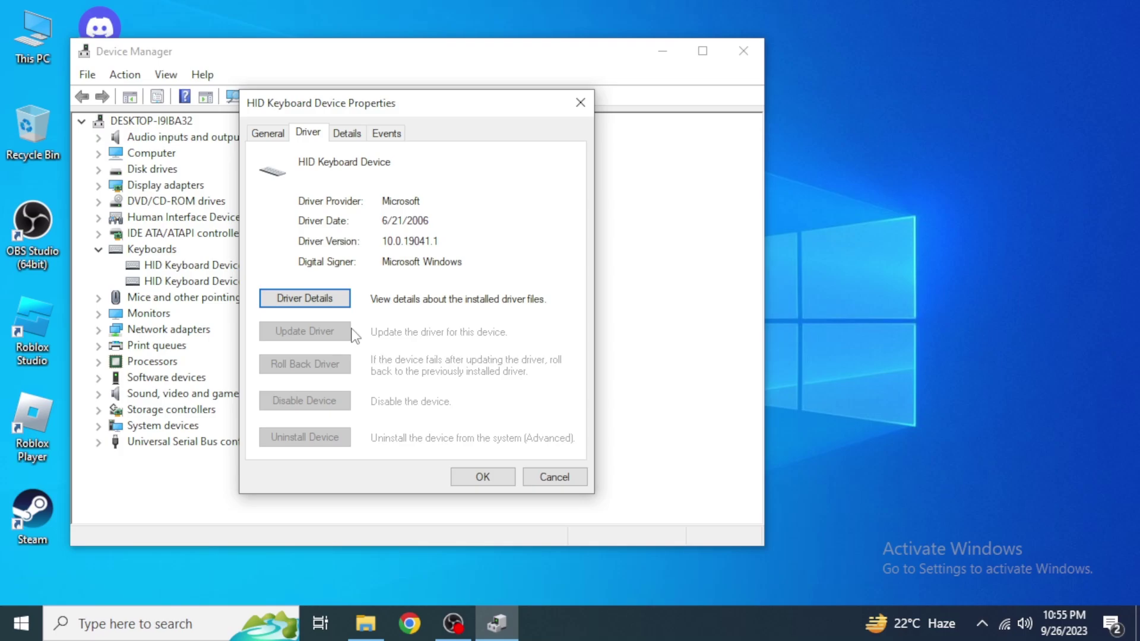
pyautogui.click(504, 476)
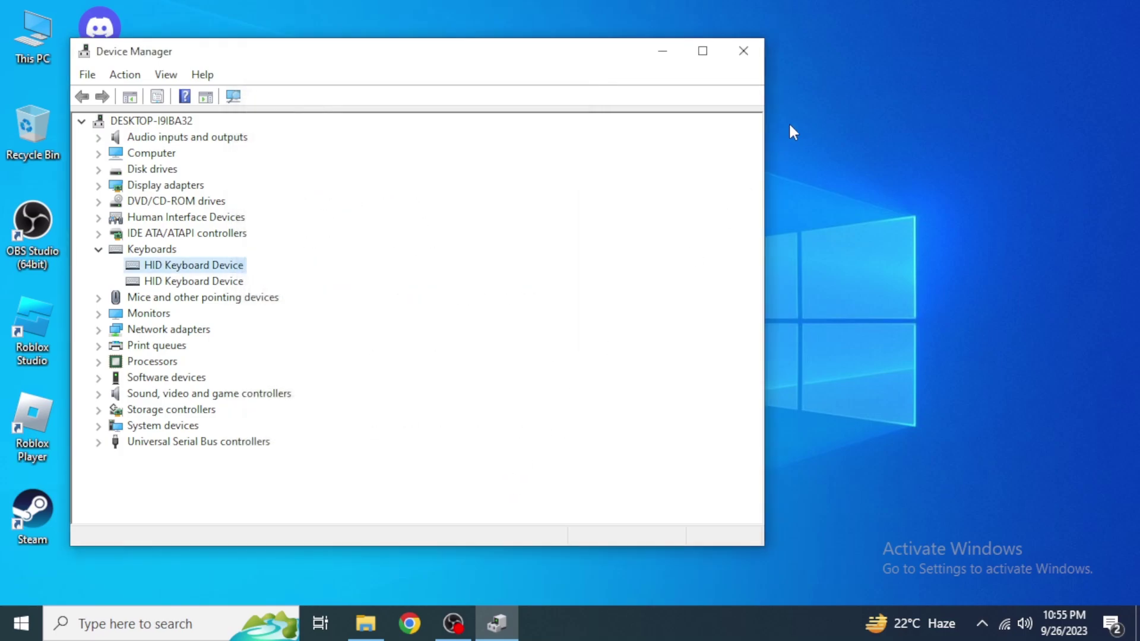
# Close Device Manager, search Windows for 'cmd', and right-click the Command Prompt result.
pyautogui.click(744, 50)
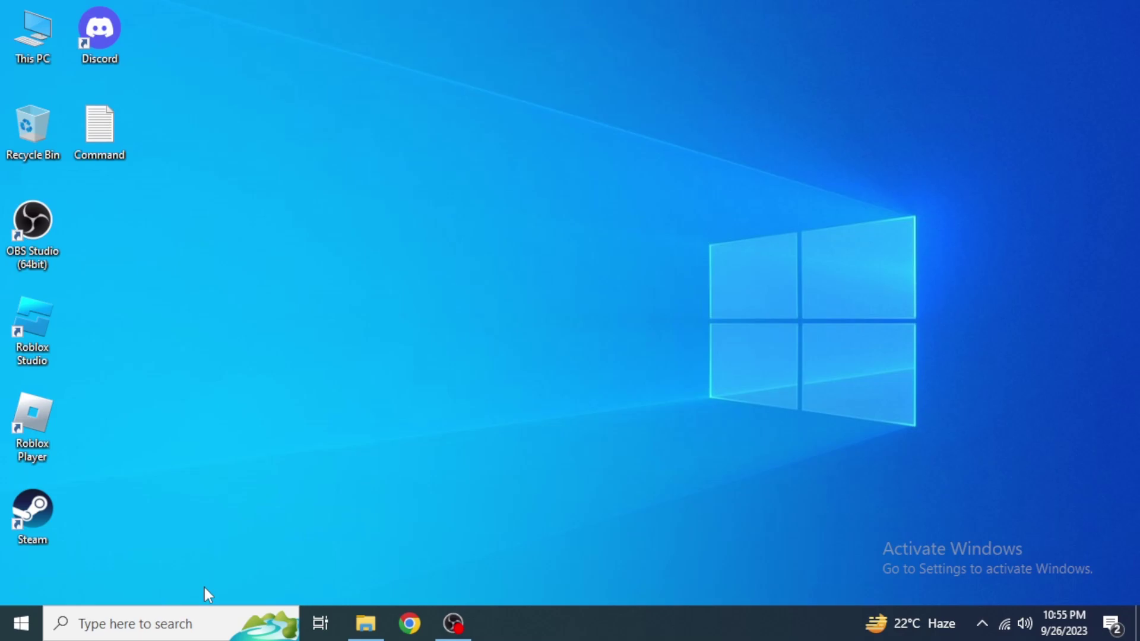
pyautogui.click(199, 624)
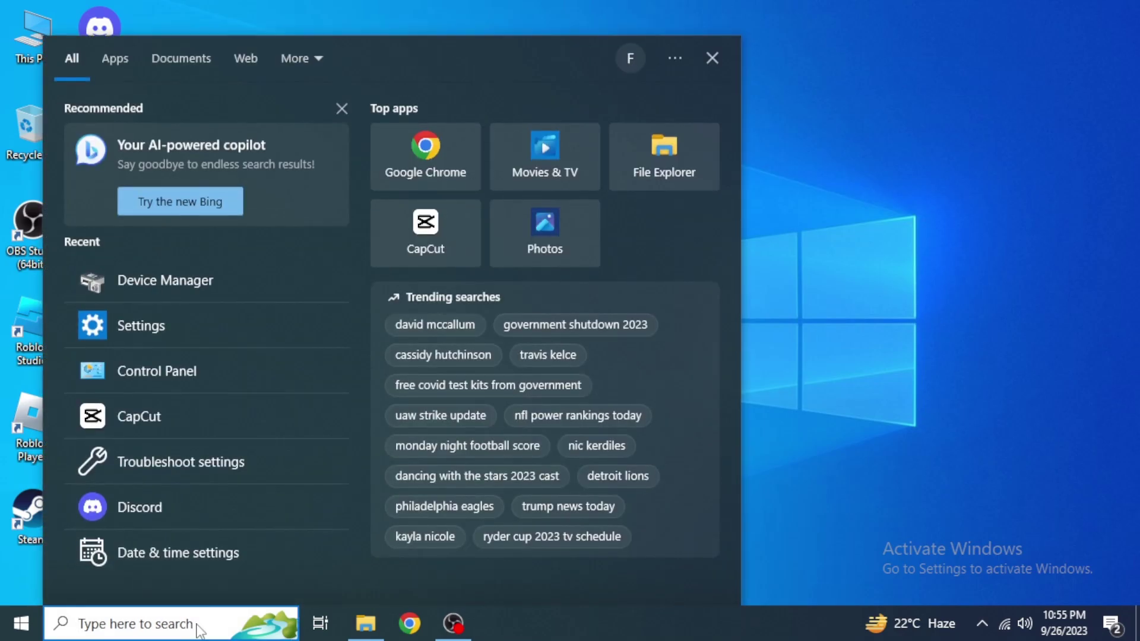
pyautogui.write('cm')
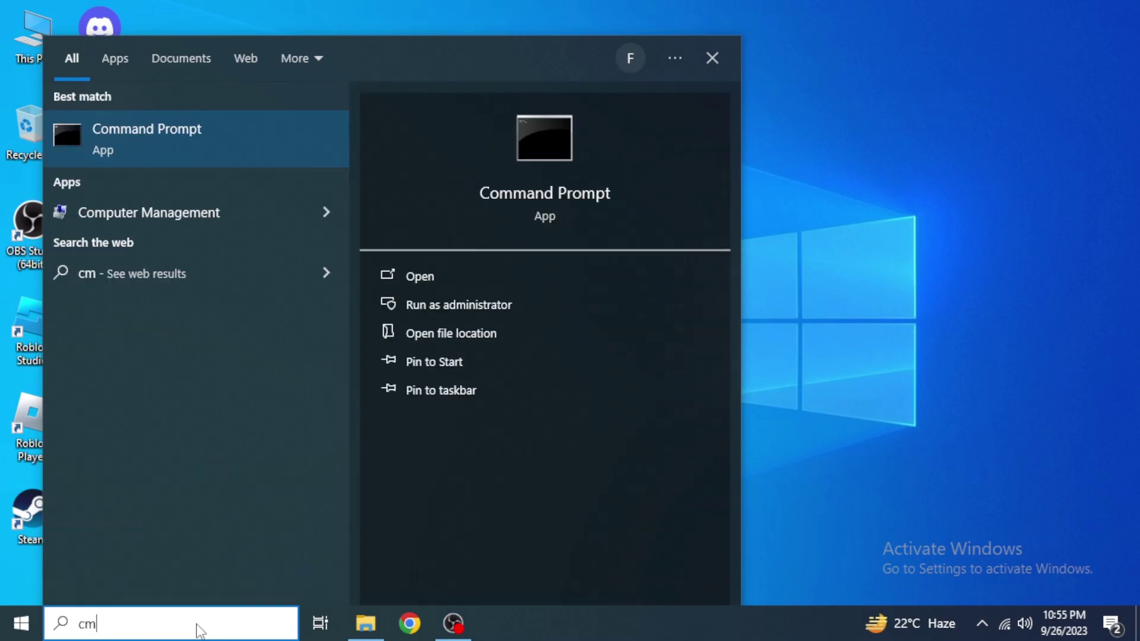
pyautogui.write('d')
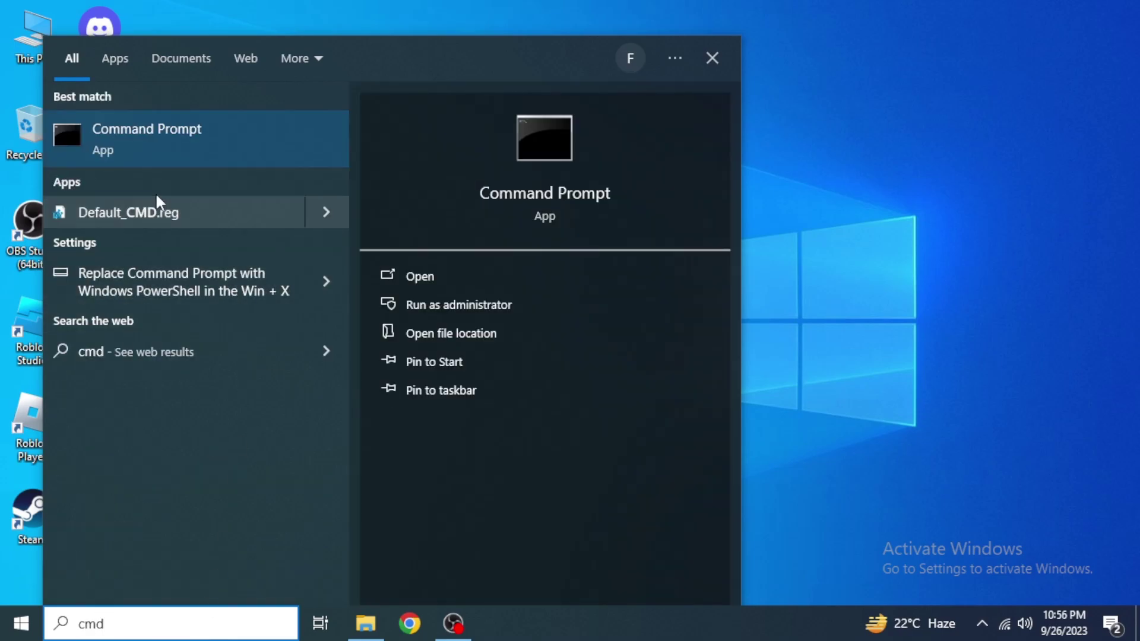
pyautogui.rightClick(138, 141)
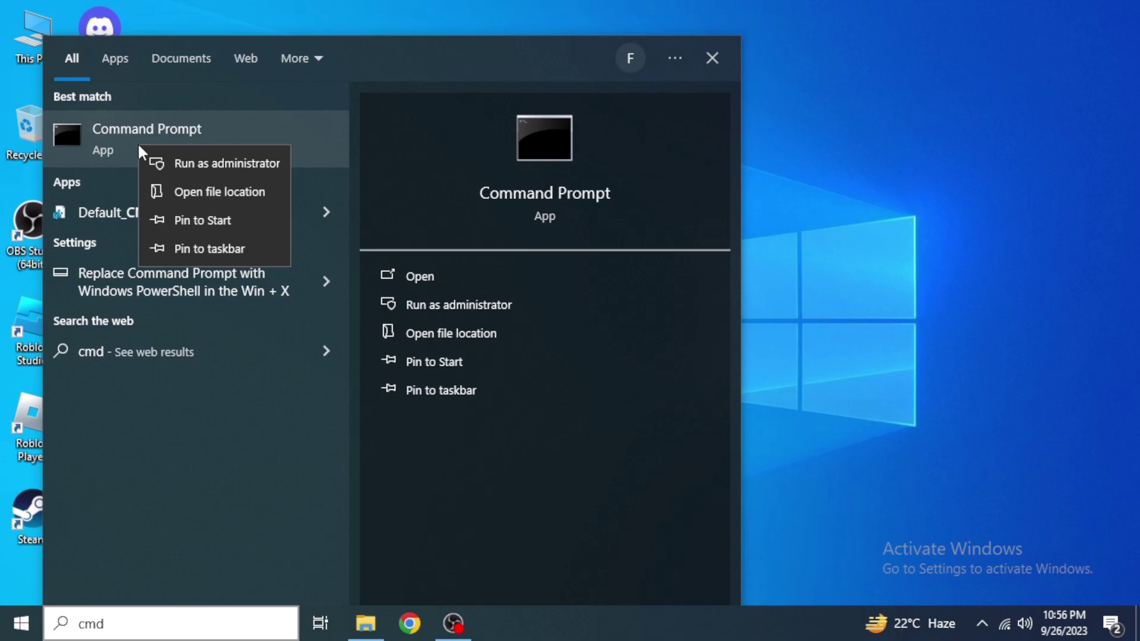
# Launch an administrator Command Prompt and open the Command note in Notepad with enlarged text.
pyautogui.click(199, 169)
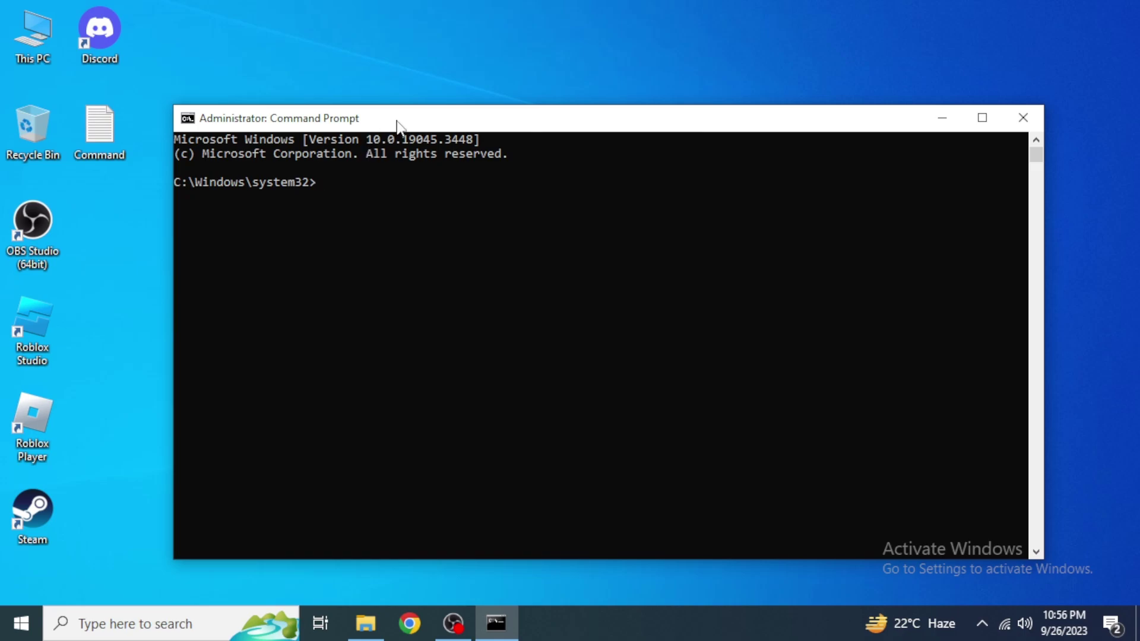
pyautogui.doubleClick(114, 121)
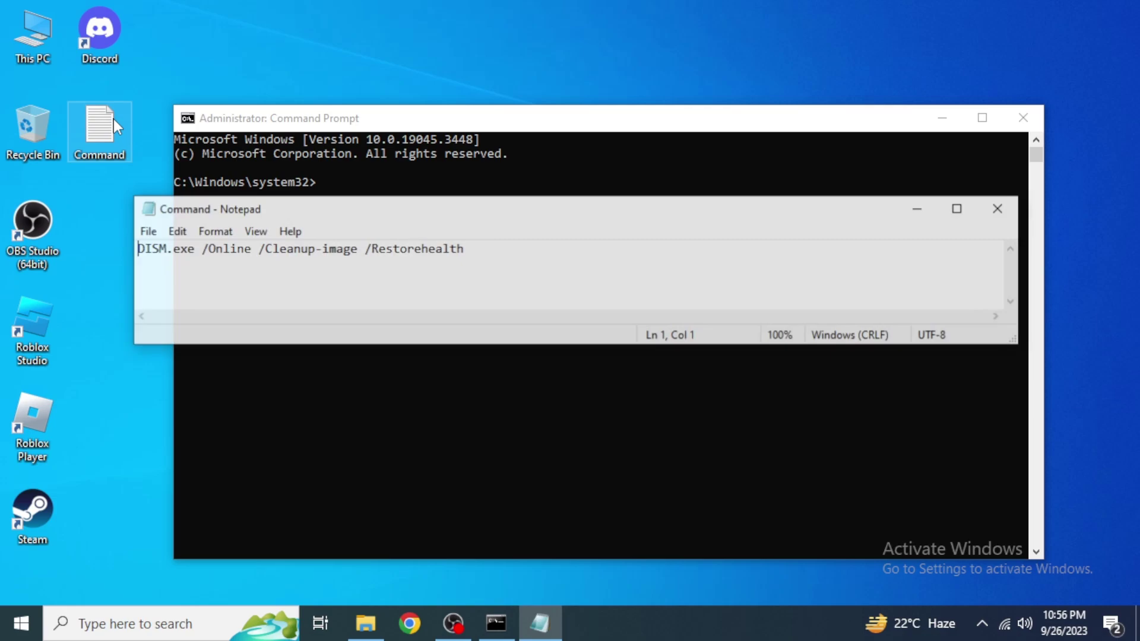
pyautogui.moveTo(386, 215); pyautogui.dragTo(474, 256)
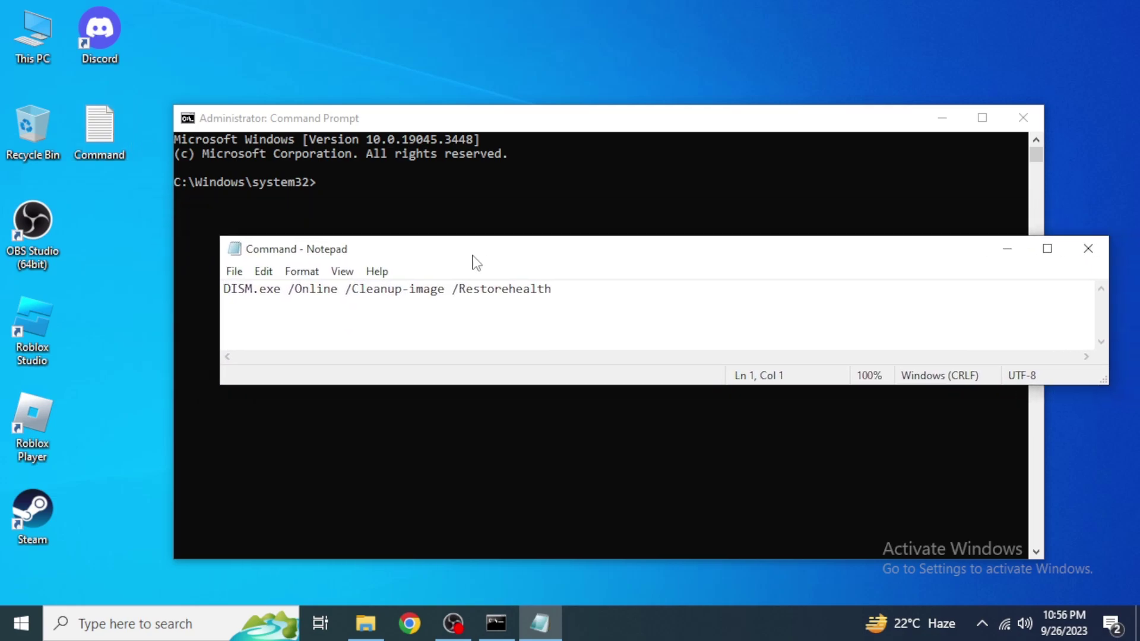
pyautogui.hotkey('ctrl', '+')
pyautogui.hotkey('ctrl', '+')
pyautogui.hotkey('ctrl', '+')
pyautogui.hotkey('ctrl', '+')
pyautogui.hotkey('ctrl', '+')
pyautogui.hotkey('ctrl', '+')
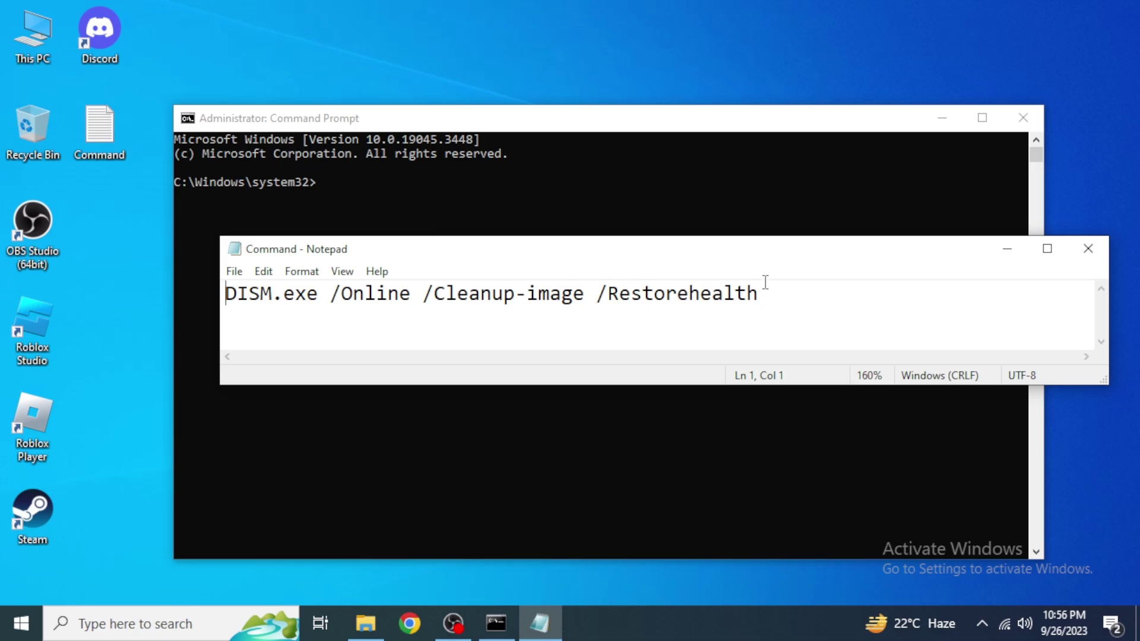
# Arrange the Notepad and Command Prompt windows so both are visible side by side.
pyautogui.moveTo(697, 253); pyautogui.dragTo(658, 301)
pyautogui.click(359, 184)
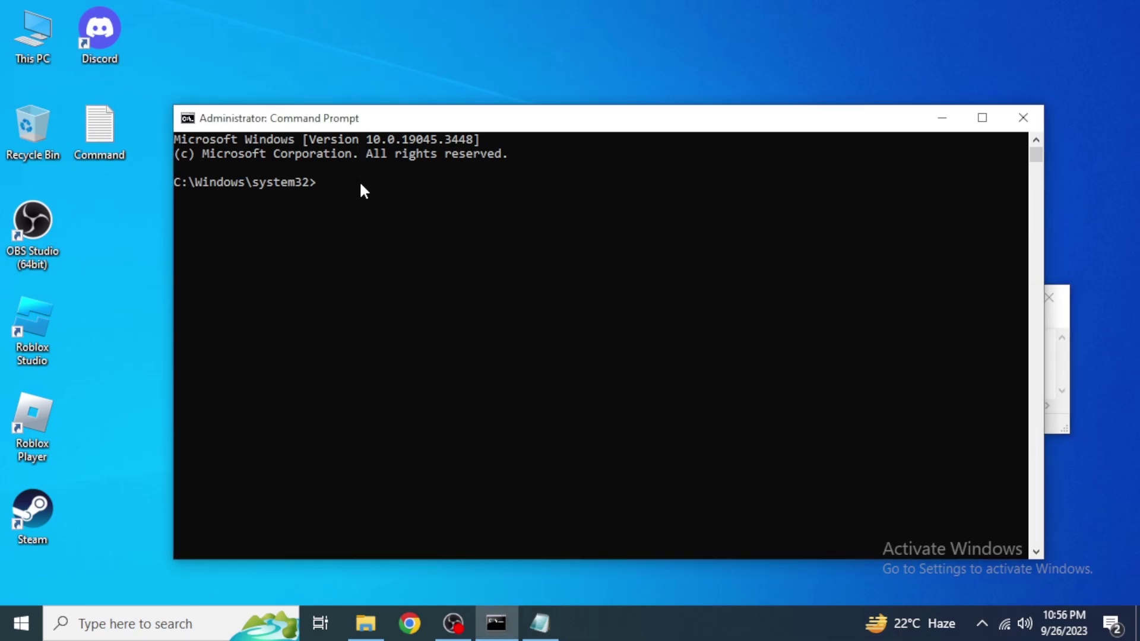
pyautogui.moveTo(443, 125); pyautogui.dragTo(468, 373)
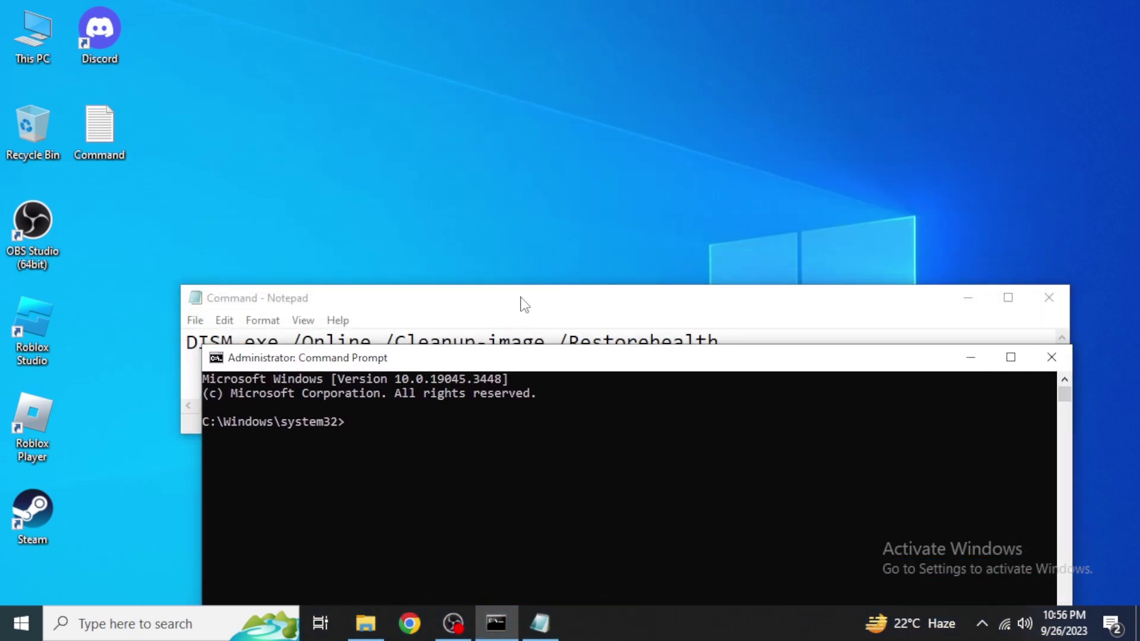
# Stack Notepad on top and Command Prompt below, then type DISM.exe /Online /Cleanup-image /Restorehealth.
pyautogui.moveTo(522, 301); pyautogui.dragTo(498, 24)
pyautogui.moveTo(434, 366); pyautogui.dragTo(397, 178)
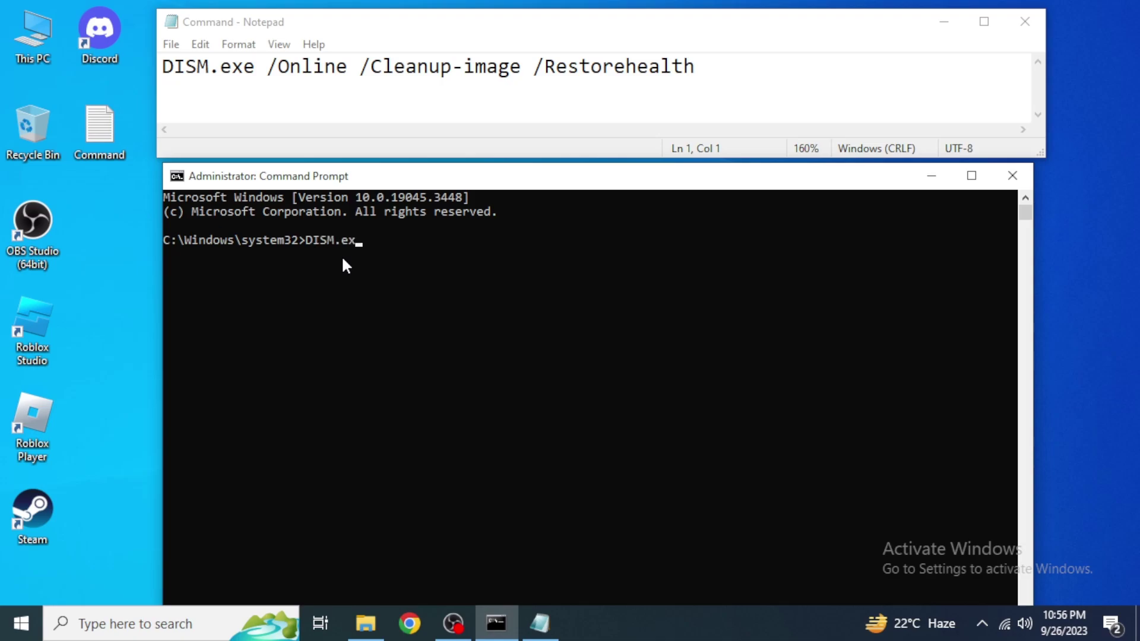
pyautogui.write('DISM.exe /Online /Cleanu')
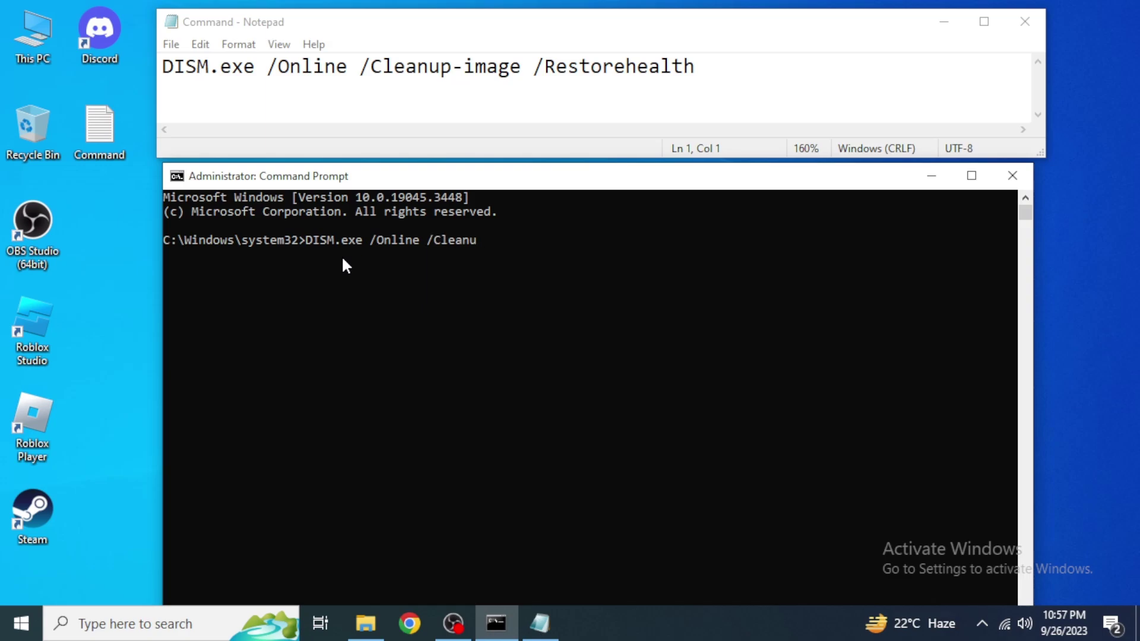
pyautogui.write('p-image /Restore')
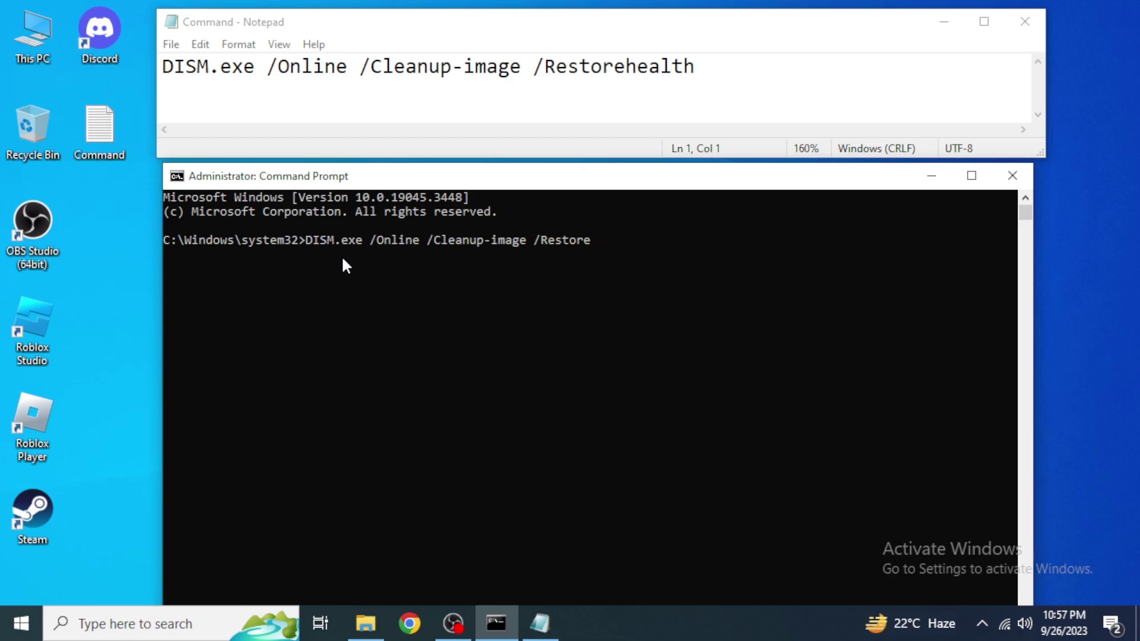
pyautogui.write('health')
# Run the DISM restore-health command and close Command Prompt after it completes at 100%.
pyautogui.press('Return')
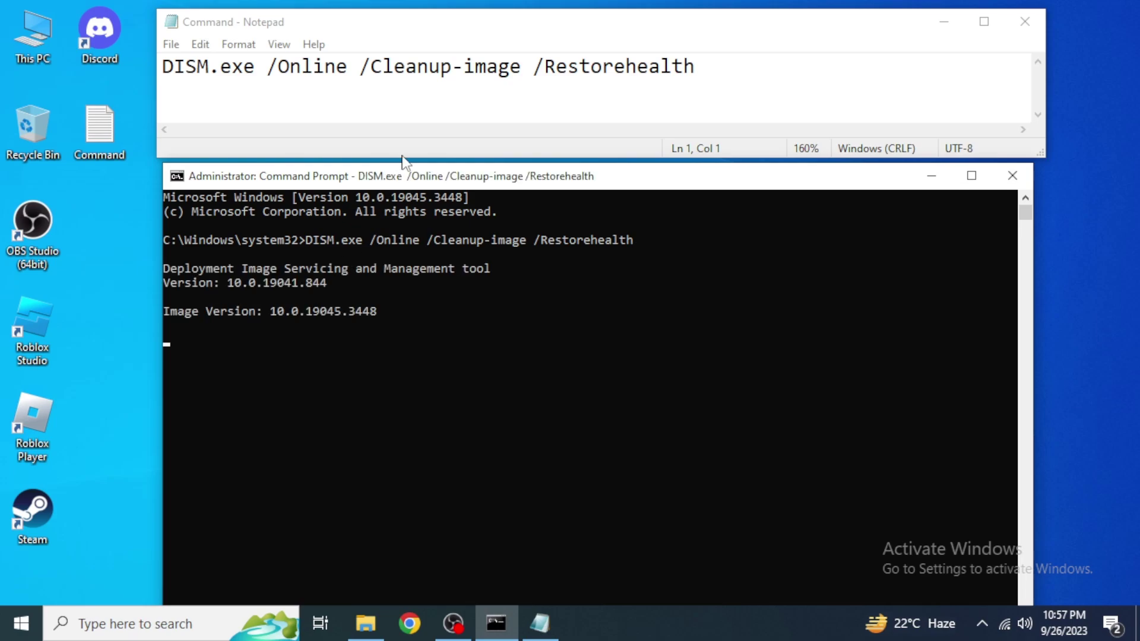
pyautogui.moveTo(403, 180); pyautogui.dragTo(414, 123)
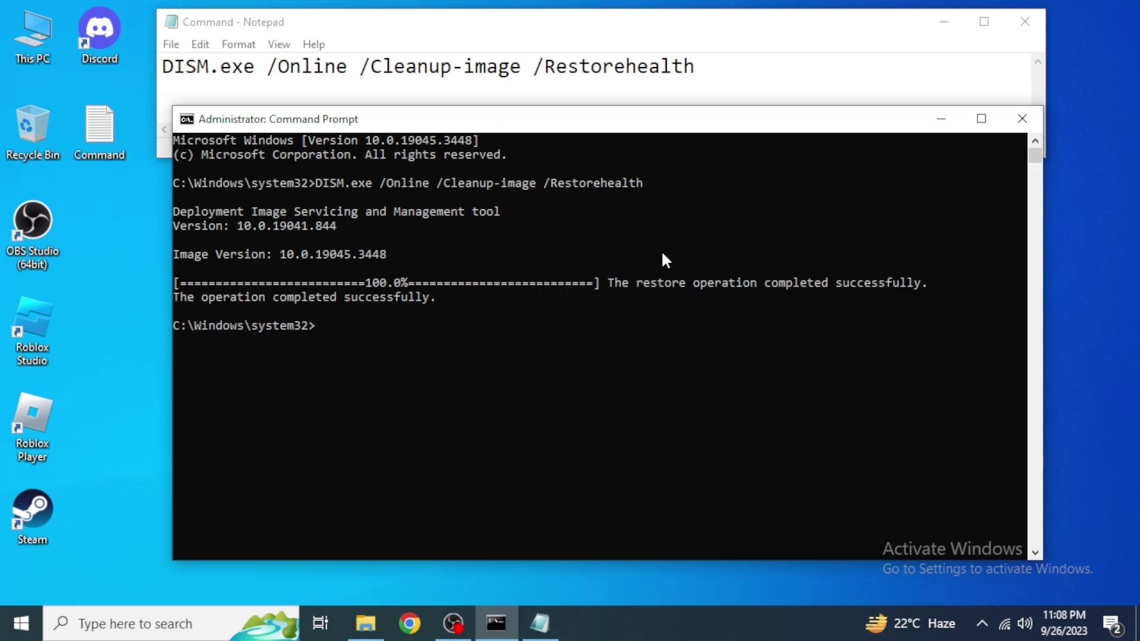
pyautogui.click(1021, 118)
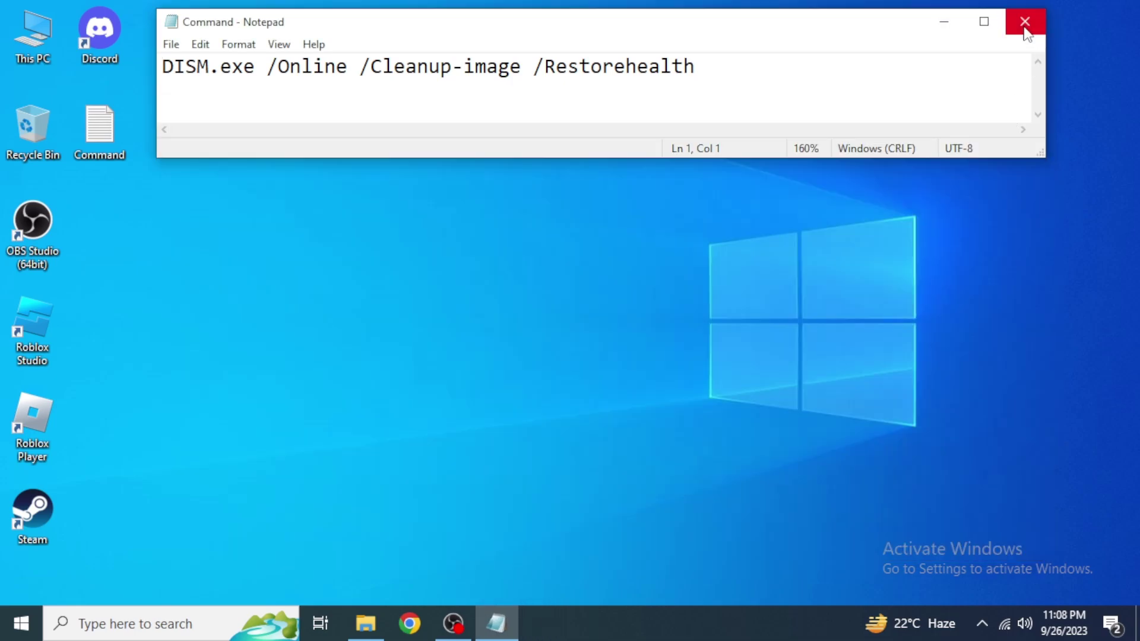
# Close Notepad, view the Start menu's Restart power option, then dismiss the menu.
pyautogui.click(1025, 24)
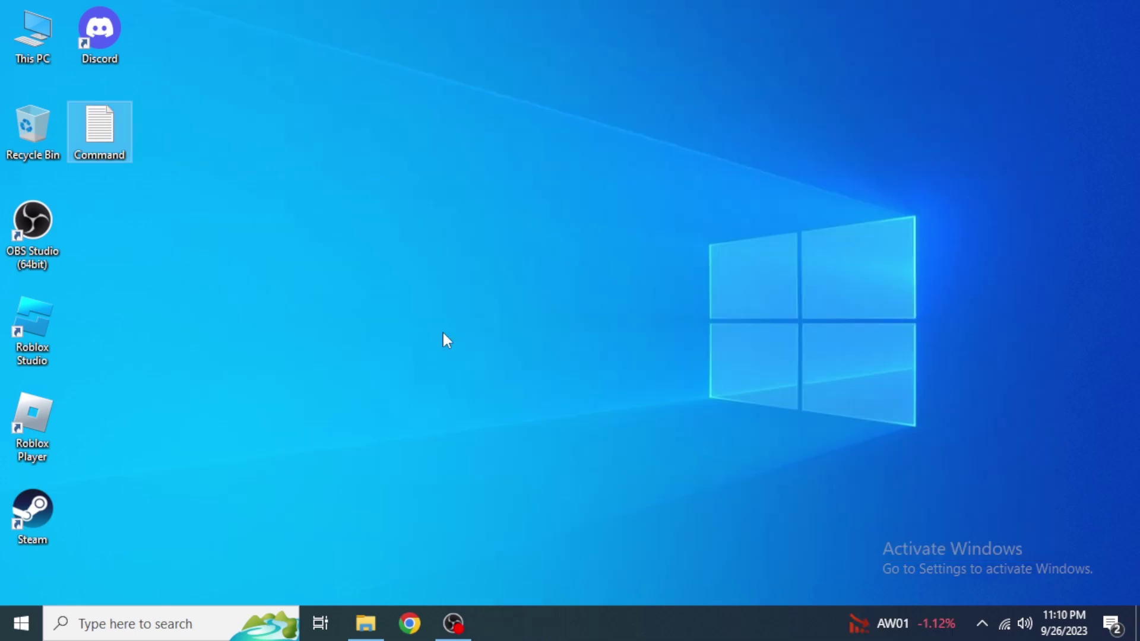
pyautogui.click(21, 624)
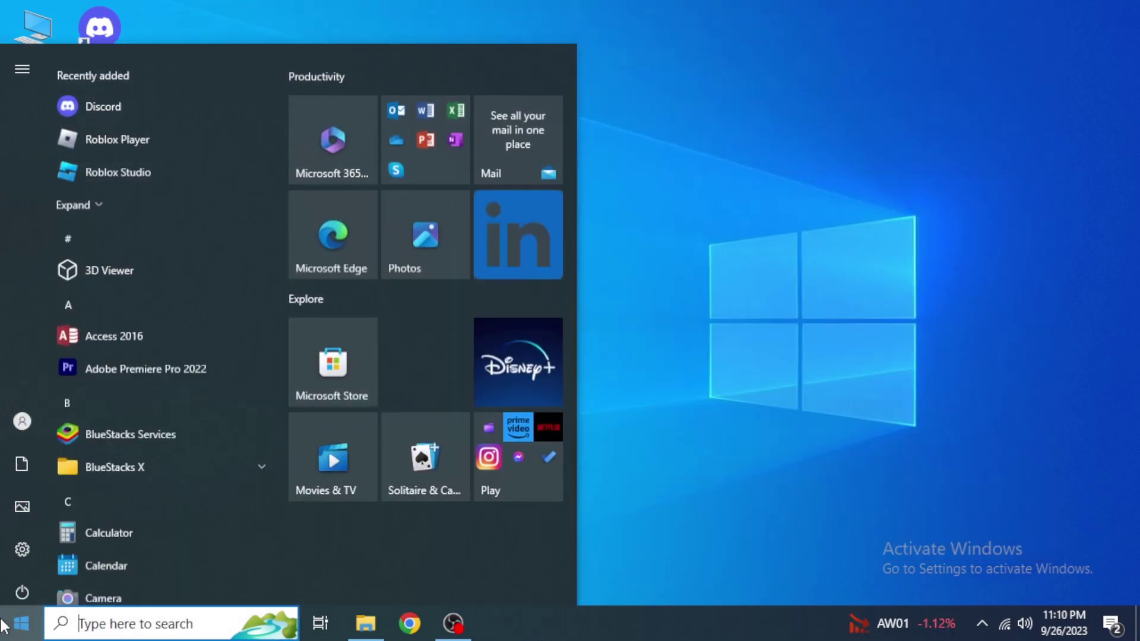
pyautogui.click(22, 584)
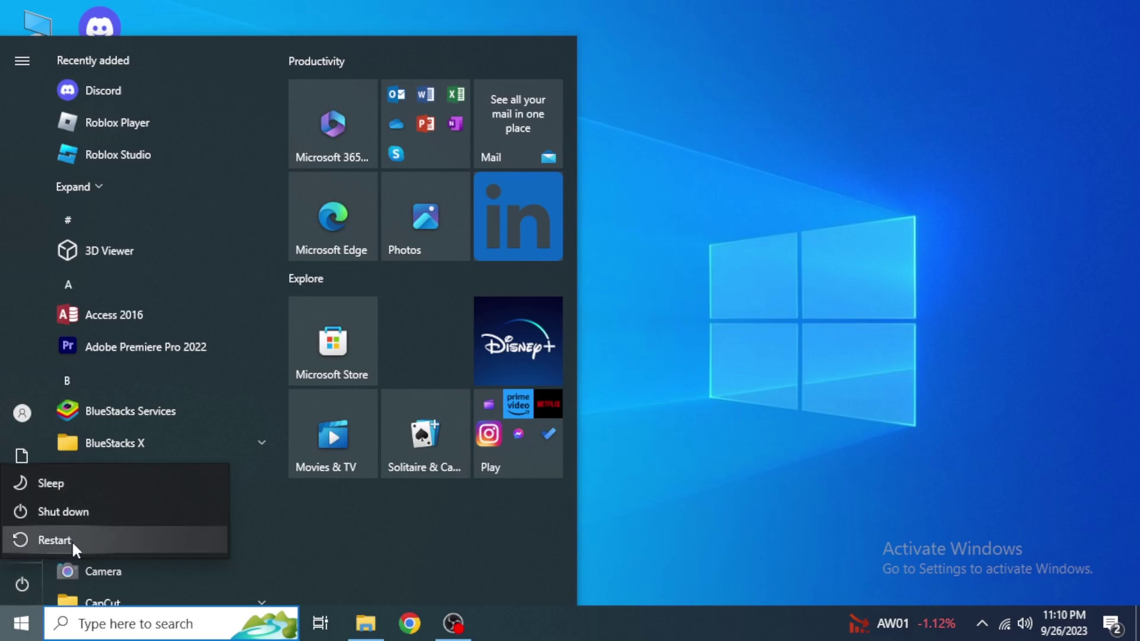
pyautogui.press('Escape')
pyautogui.click(701, 136)
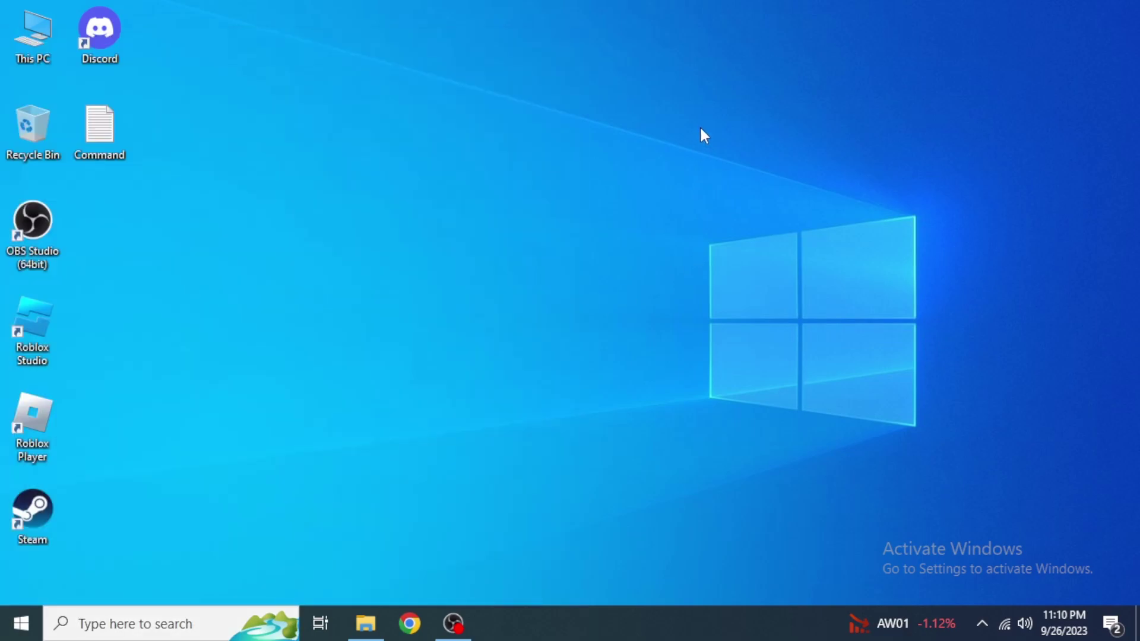